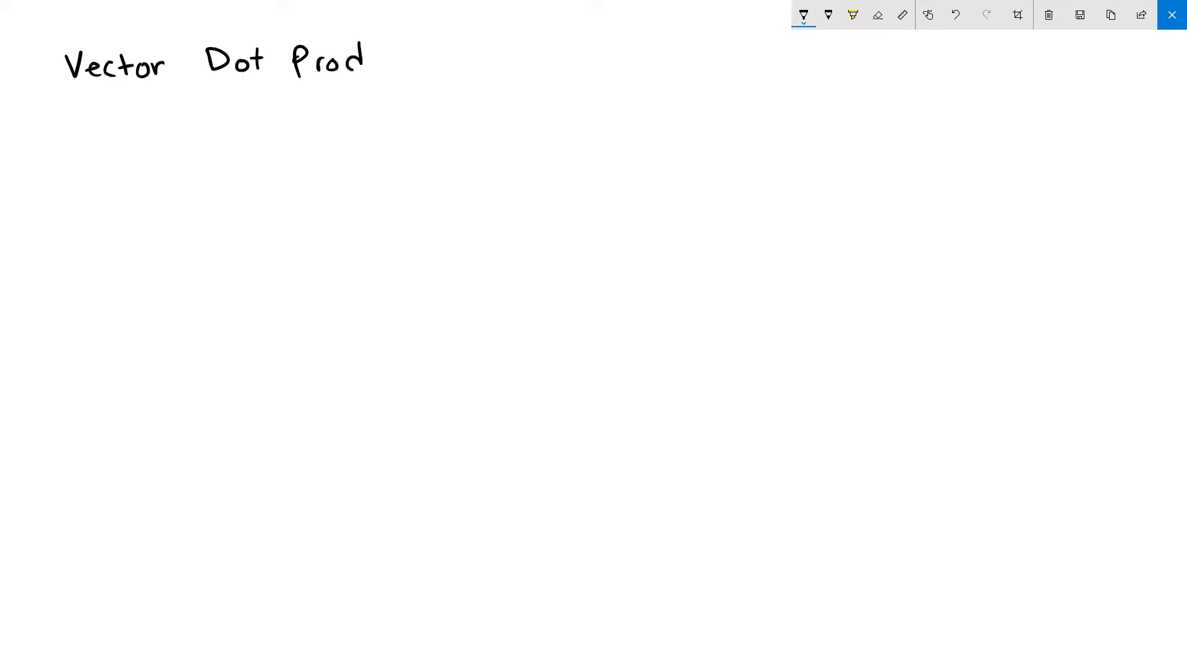
Underline the Vector Dot Product heading and write 'What is it good for' with an arrow below it
drag(59, 86, 432, 78)
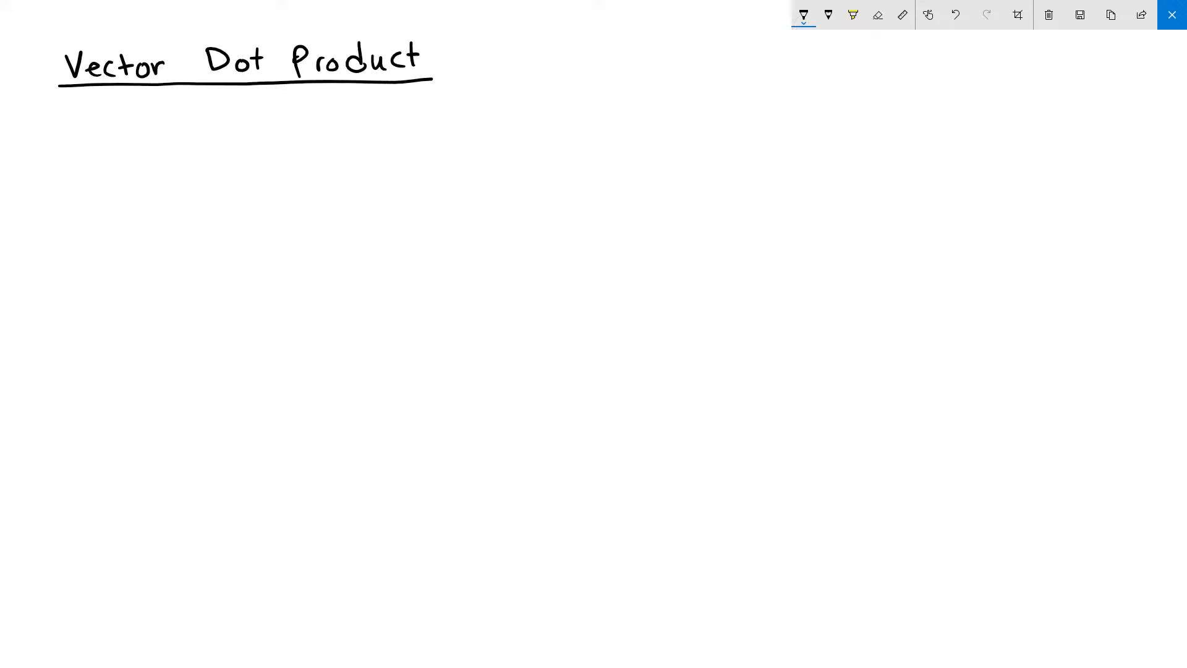
mouse_move(97, 97)
mouse_down()
mouse_move(93, 119)
mouse_move(147, 133)
mouse_move(202, 114)
mouse_move(230, 127)
mouse_up()
drag(244, 116, 250, 129)
drag(243, 118, 271, 128)
drag(287, 114, 280, 129)
drag(315, 116, 330, 129)
drag(379, 112, 366, 139)
drag(396, 113, 408, 115)
mouse_move(426, 99)
mouse_down()
mouse_move(429, 124)
mouse_move(449, 129)
mouse_up()
drag(450, 112, 459, 111)
drag(467, 112, 478, 120)
drag(478, 117, 489, 110)
Add a second arrow to 'How to achieve it' and underline the first question in teal
mouse_move(93, 128)
mouse_down()
mouse_move(86, 175)
mouse_move(156, 176)
mouse_up()
mouse_move(143, 164)
mouse_down()
mouse_move(158, 175)
mouse_move(143, 185)
mouse_up()
drag(186, 160, 181, 184)
drag(199, 158, 201, 171)
drag(215, 168, 243, 166)
drag(272, 153, 271, 177)
drag(263, 164, 283, 164)
drag(331, 162, 342, 172)
mouse_move(359, 151)
mouse_down()
mouse_move(368, 173)
mouse_move(391, 162)
mouse_move(394, 172)
mouse_up()
drag(396, 159, 443, 171)
mouse_move(451, 149)
mouse_down()
mouse_move(455, 171)
mouse_move(466, 159)
mouse_up()
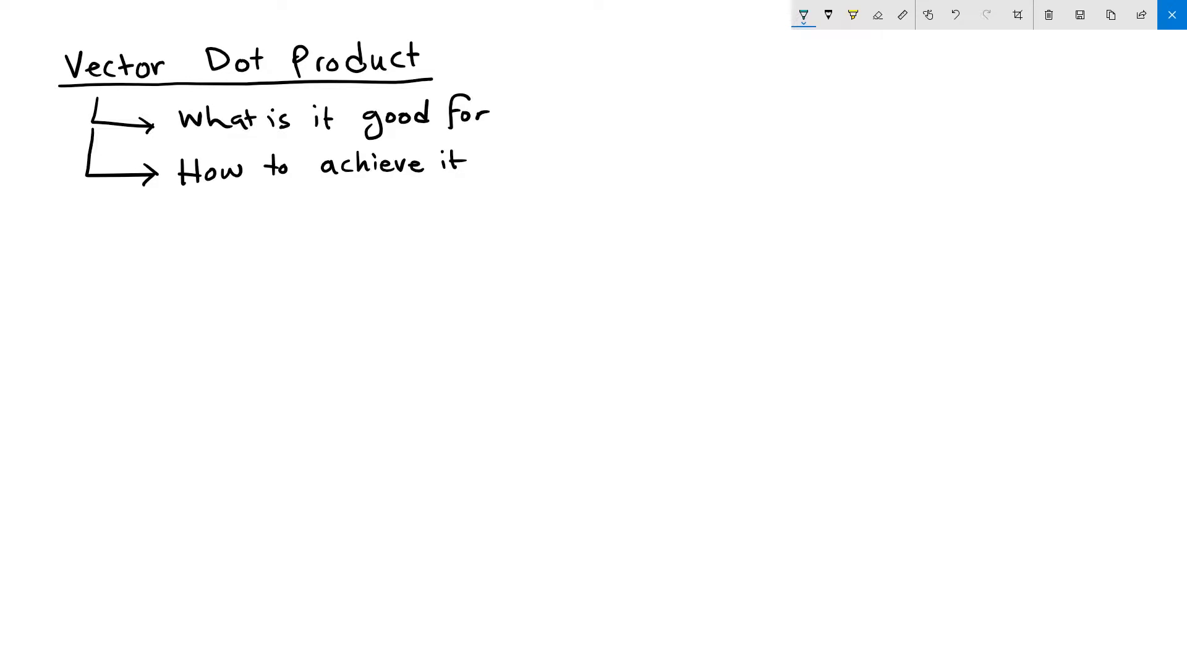
drag(182, 134, 495, 127)
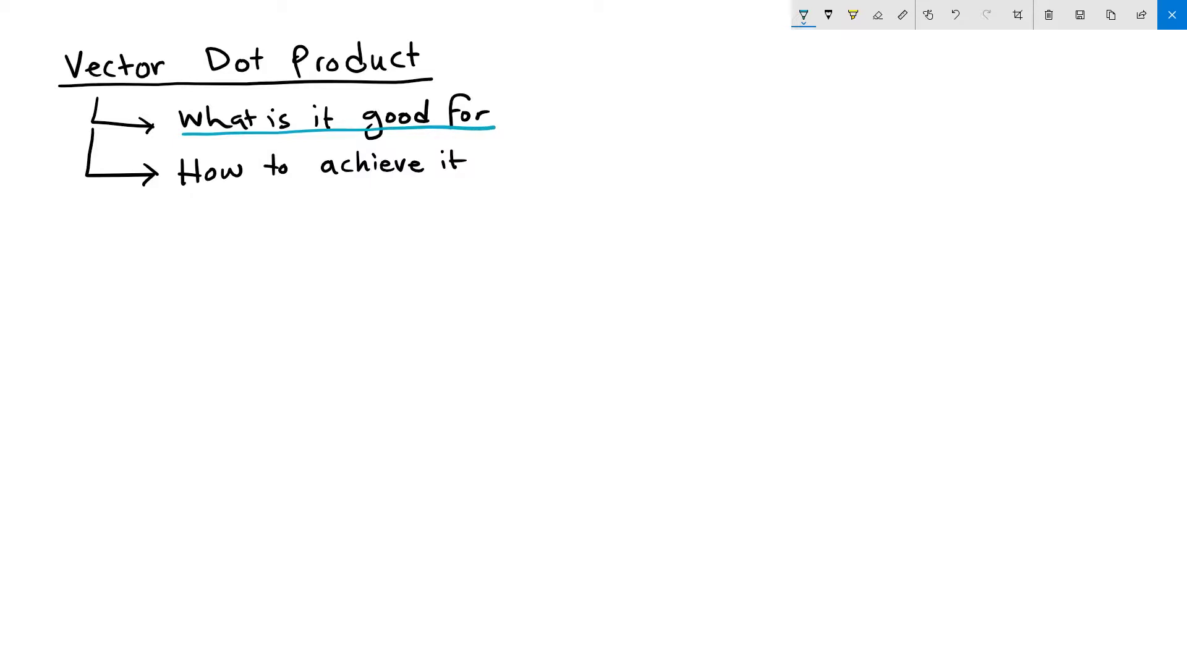
Write the start of the teal equation 'v1 · v2 = Number ??' below the questions
mouse_move(104, 233)
mouse_down()
mouse_move(120, 235)
mouse_move(125, 257)
mouse_move(179, 235)
mouse_move(192, 251)
mouse_move(226, 239)
mouse_up()
drag(216, 245, 300, 237)
drag(305, 247, 326, 244)
mouse_move(335, 218)
mouse_down()
mouse_move(337, 241)
mouse_move(368, 238)
mouse_up()
mouse_move(372, 227)
mouse_down()
mouse_move(374, 240)
mouse_move(383, 224)
mouse_move(435, 237)
mouse_up()
Dot the question marks after Number and write '+ ?', '− ?' and 'Zero ?' down the left
click(410, 242)
click(433, 245)
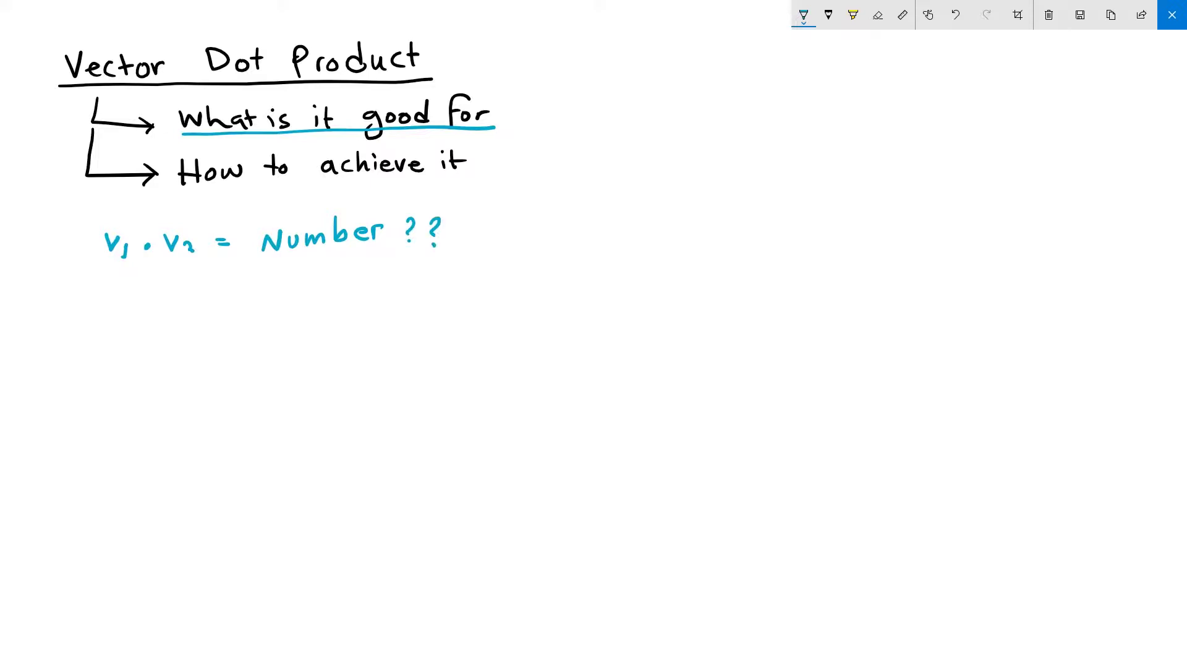
drag(126, 320, 170, 322)
drag(126, 409, 165, 409)
drag(102, 490, 127, 506)
drag(130, 505, 168, 498)
click(171, 510)
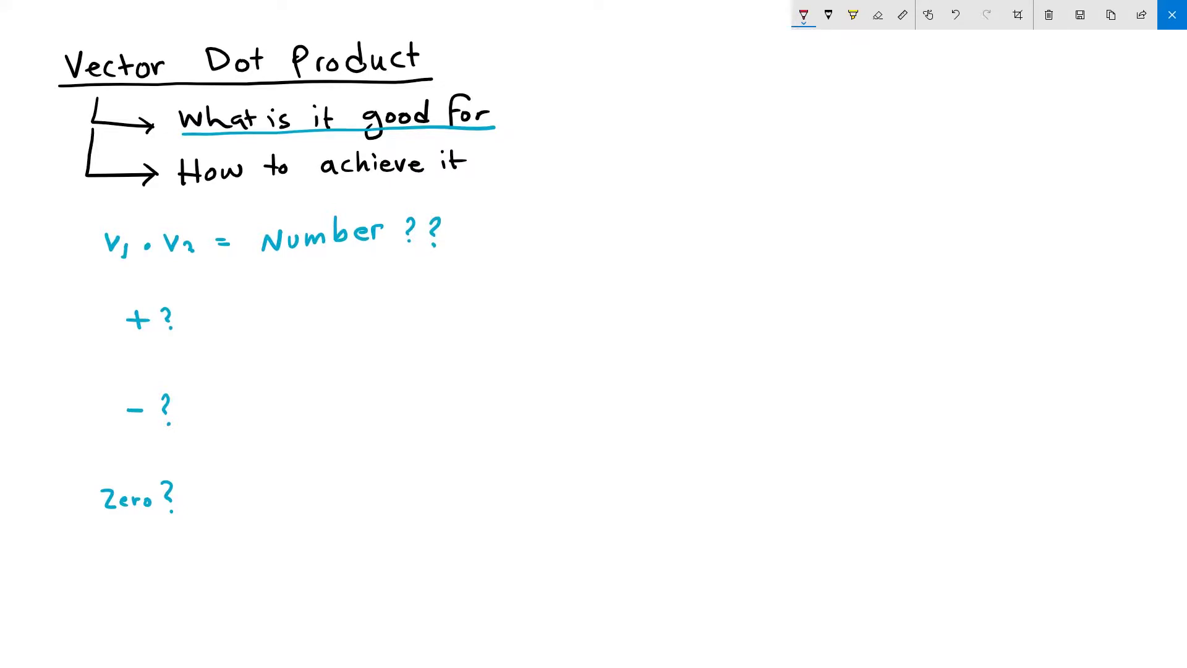
Mark v1 as a vector, box the plus sign, and sketch two arrows labelled 'same general direction'
drag(105, 226, 124, 226)
drag(117, 222, 189, 225)
mouse_move(150, 306)
mouse_down()
mouse_move(119, 306)
mouse_move(156, 334)
mouse_move(153, 306)
mouse_move(249, 304)
mouse_move(247, 320)
mouse_move(364, 282)
mouse_up()
mouse_move(354, 280)
mouse_down()
mouse_move(361, 289)
mouse_move(382, 271)
mouse_move(387, 281)
mouse_up()
drag(298, 312, 371, 332)
mouse_move(362, 326)
mouse_down()
mouse_move(360, 337)
mouse_move(388, 334)
mouse_move(378, 314)
mouse_move(455, 306)
mouse_up()
mouse_move(455, 306)
mouse_down()
mouse_move(488, 292)
mouse_move(494, 316)
mouse_up()
drag(520, 298, 574, 296)
mouse_move(587, 266)
mouse_down()
mouse_move(586, 298)
mouse_move(609, 290)
mouse_up()
drag(620, 282, 620, 289)
mouse_move(626, 288)
mouse_down()
mouse_move(633, 273)
mouse_move(646, 290)
mouse_up()
drag(657, 280, 652, 289)
drag(657, 280, 679, 276)
drag(669, 266, 677, 289)
drag(687, 282, 702, 296)
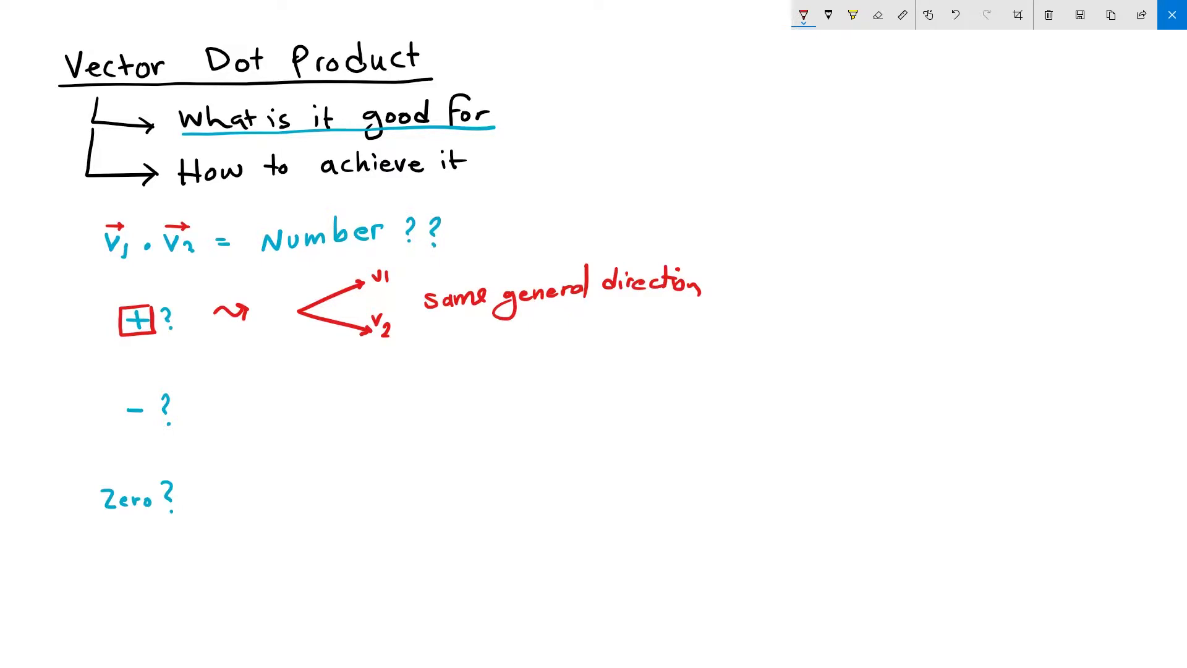
Box the minus sign and sketch two opposing arrows labelled 'opposite direction'
mouse_move(146, 393)
mouse_down()
mouse_move(113, 393)
mouse_move(150, 431)
mouse_up()
mouse_move(208, 407)
mouse_down()
mouse_move(247, 398)
mouse_move(248, 412)
mouse_move(381, 370)
mouse_up()
drag(388, 370, 389, 381)
drag(316, 401, 287, 379)
mouse_move(285, 384)
mouse_down()
mouse_move(274, 361)
mouse_move(295, 369)
mouse_up()
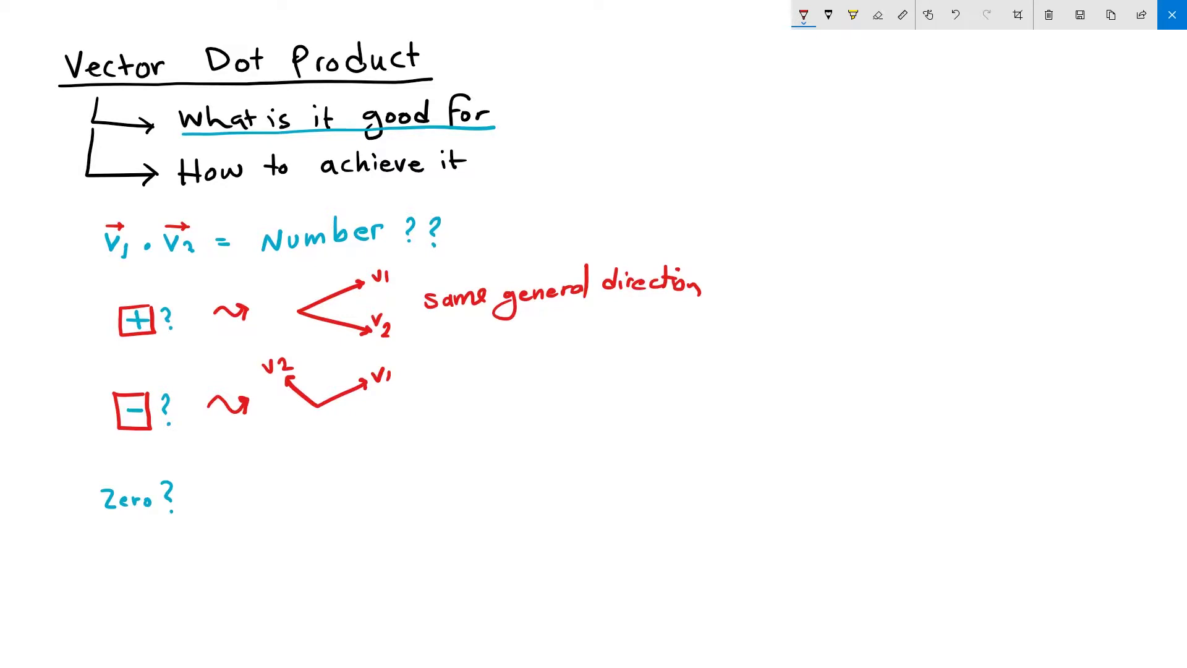
drag(434, 380, 448, 384)
mouse_move(453, 382)
mouse_down()
mouse_move(455, 399)
mouse_move(463, 384)
mouse_up()
drag(475, 377, 473, 379)
mouse_move(486, 374)
mouse_down()
mouse_move(480, 385)
mouse_move(494, 385)
mouse_up()
mouse_move(505, 365)
mouse_down()
mouse_move(505, 385)
mouse_move(511, 374)
mouse_up()
mouse_move(548, 372)
mouse_down()
mouse_move(548, 357)
mouse_move(562, 380)
mouse_move(584, 367)
mouse_up()
drag(585, 371, 605, 374)
mouse_move(614, 350)
mouse_down()
mouse_move(615, 367)
mouse_move(628, 358)
mouse_up()
drag(633, 366, 648, 362)
drag(658, 370, 676, 369)
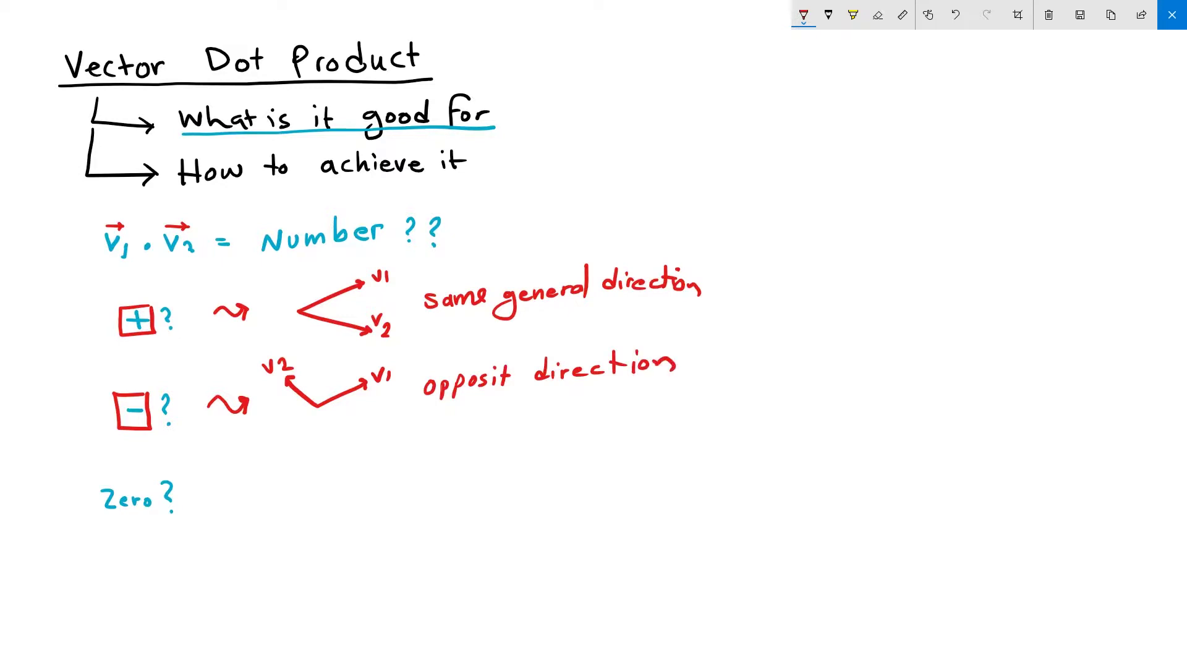
Sketch perpendicular vectors with a right angle labelled 'orthogonal' for zero, and underline 'Dot' in red
mouse_move(198, 496)
mouse_down()
mouse_move(239, 493)
mouse_move(234, 512)
mouse_up()
mouse_move(315, 494)
mouse_down()
mouse_move(365, 497)
mouse_move(394, 483)
mouse_up()
drag(398, 489, 400, 498)
mouse_move(317, 493)
mouse_down()
mouse_move(322, 454)
mouse_move(308, 426)
mouse_up()
drag(317, 426, 329, 433)
drag(318, 477, 329, 493)
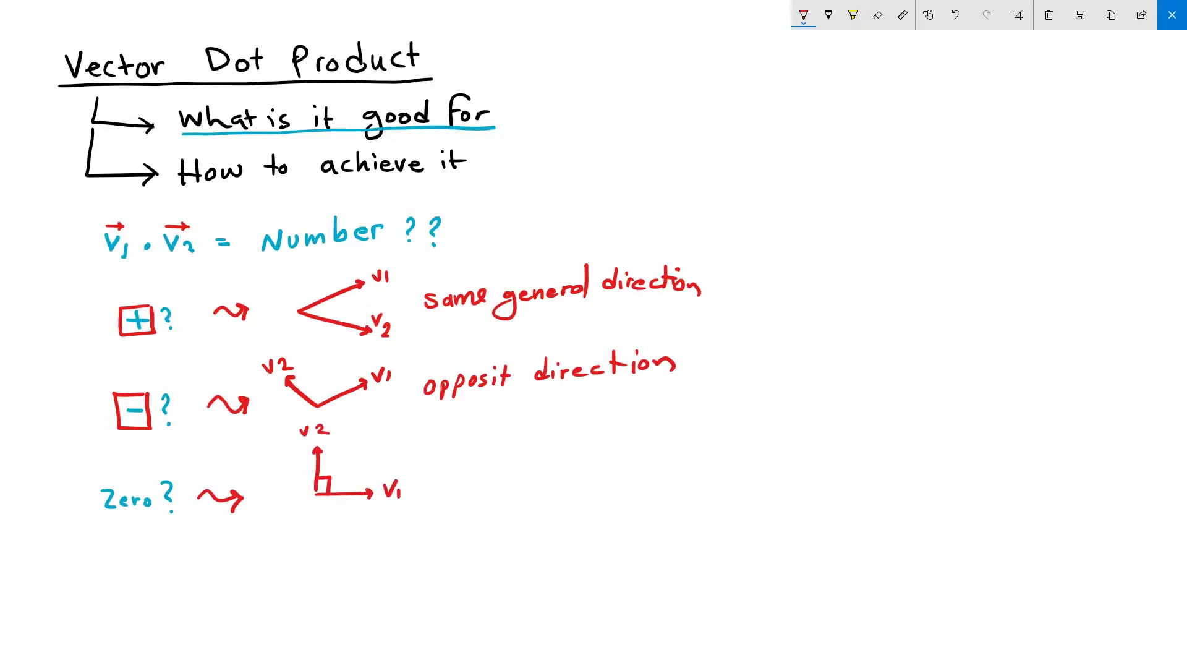
drag(453, 474, 451, 475)
drag(458, 486, 478, 485)
mouse_move(487, 462)
mouse_down()
mouse_move(498, 480)
mouse_move(504, 473)
mouse_up()
mouse_move(533, 467)
mouse_down()
mouse_move(514, 489)
mouse_move(540, 469)
mouse_up()
drag(549, 475, 586, 474)
drag(600, 446, 597, 481)
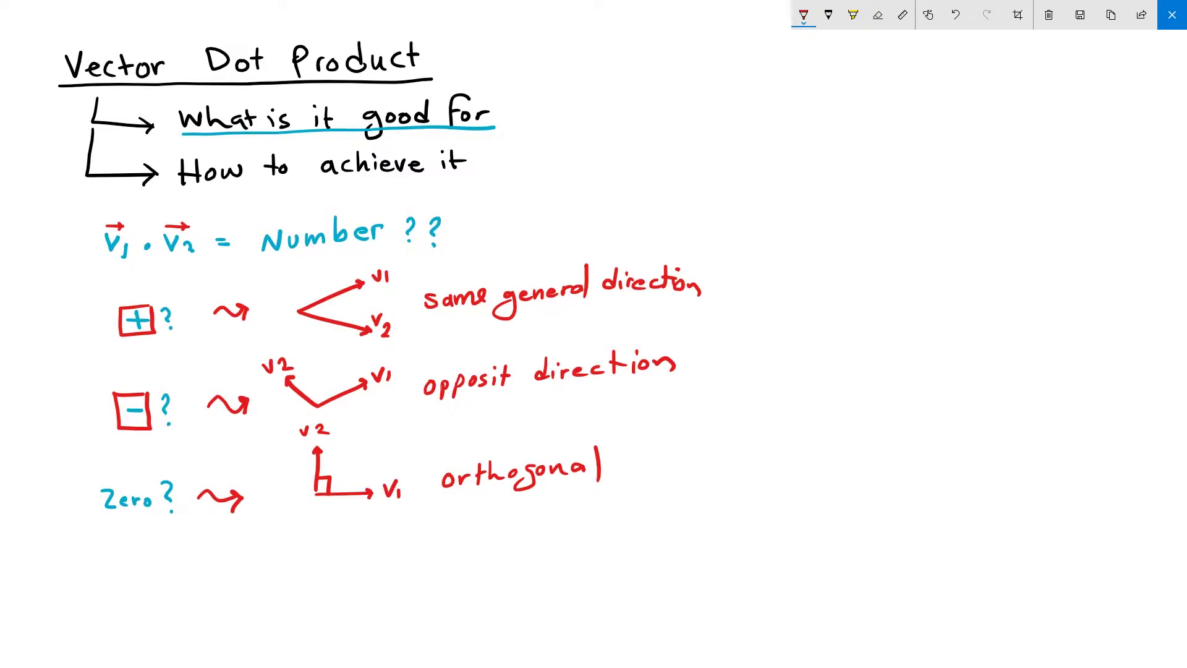
drag(211, 79, 434, 76)
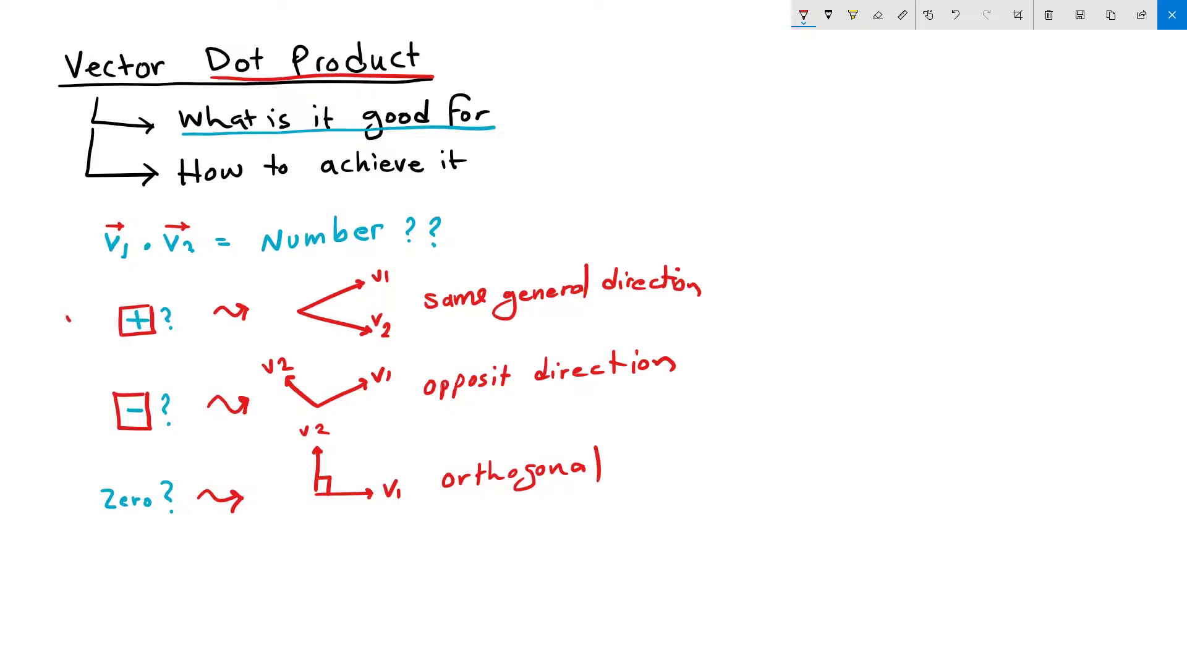
Draw red check marks beside the plus, minus and zero cases
drag(68, 319, 93, 304)
mouse_move(67, 412)
mouse_down()
mouse_move(71, 422)
mouse_move(94, 399)
mouse_up()
mouse_move(59, 495)
mouse_down()
mouse_move(73, 507)
mouse_move(95, 476)
mouse_up()
Draw a vertical divider and sketch unit vectors v1 and v2 of length 1 forming an angle
drag(735, 199, 753, 562)
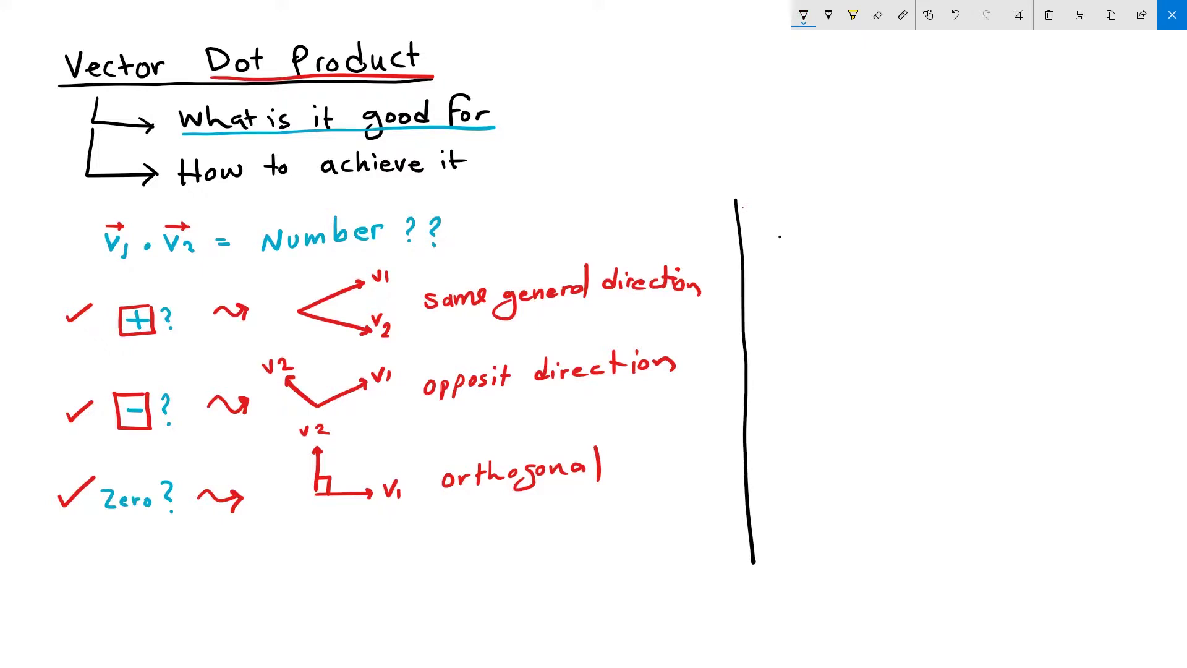
drag(779, 236, 853, 201)
drag(780, 236, 848, 268)
drag(859, 197, 875, 206)
drag(864, 262, 888, 277)
drag(780, 195, 793, 202)
drag(789, 197, 803, 197)
drag(803, 187, 810, 197)
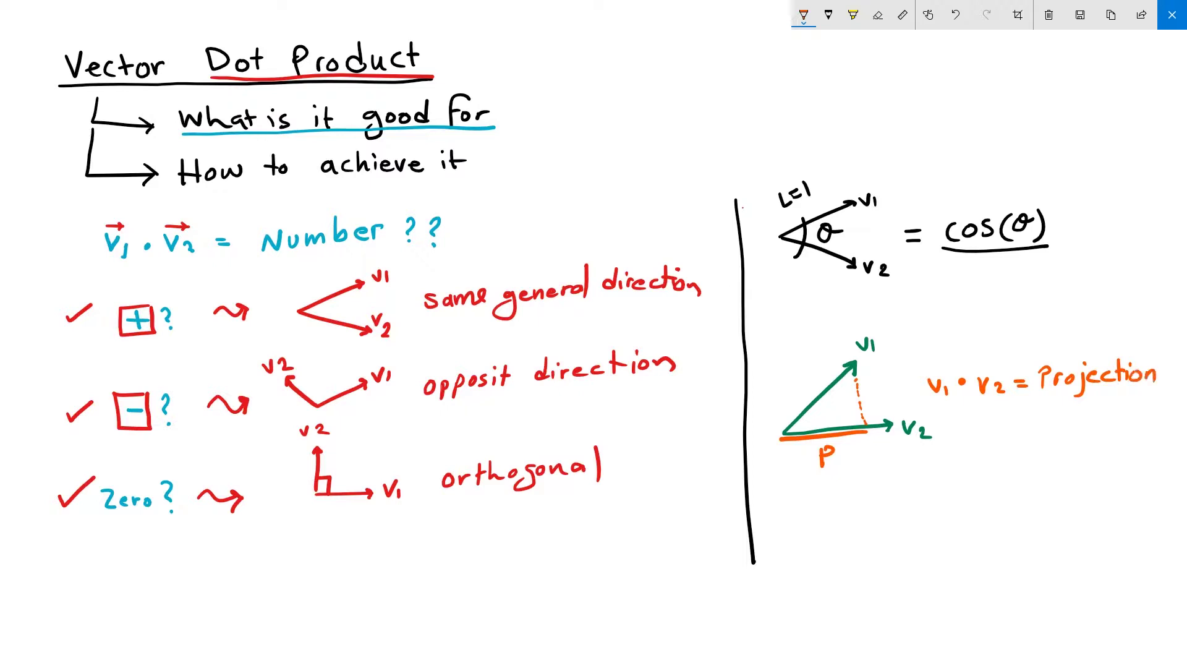
Label the projection diagram 'Projection Length'
drag(1043, 401, 1051, 428)
drag(1062, 421, 1090, 415)
mouse_move(1106, 413)
mouse_down()
mouse_move(1095, 435)
mouse_move(1115, 423)
mouse_up()
mouse_move(1123, 396)
mouse_down()
mouse_move(1133, 421)
mouse_move(1151, 408)
mouse_up()
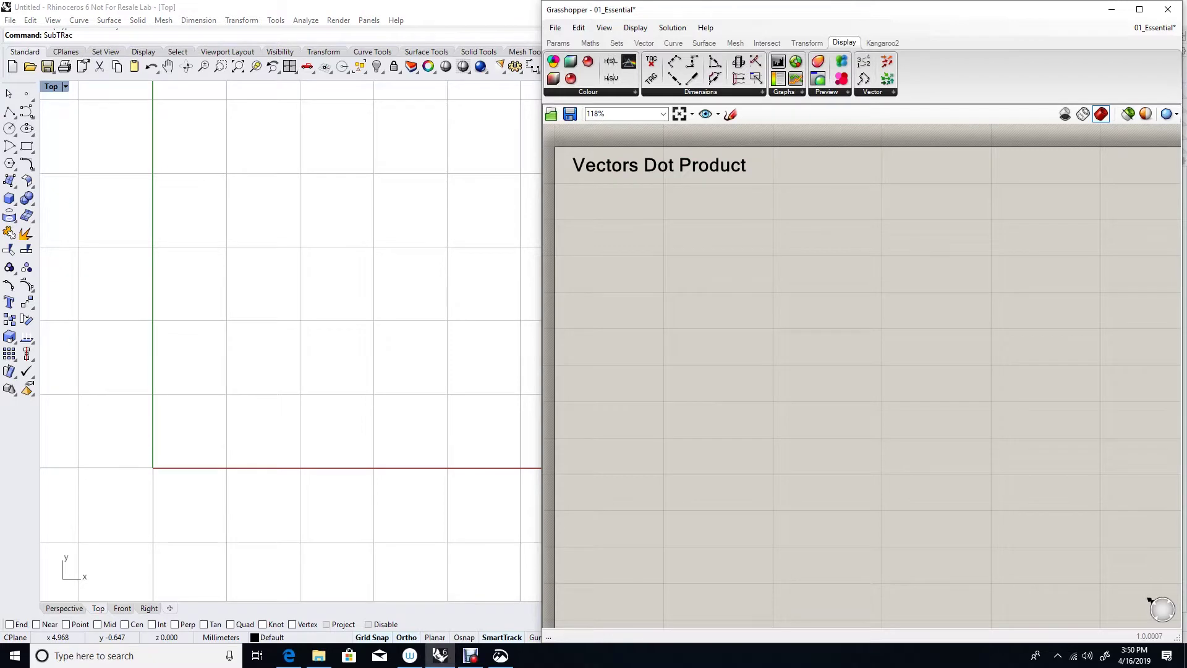
Add a Vector parameter set to (3,1) and wrap it in a group named v1
double_click(650, 277)
text(vector)
key(Return)
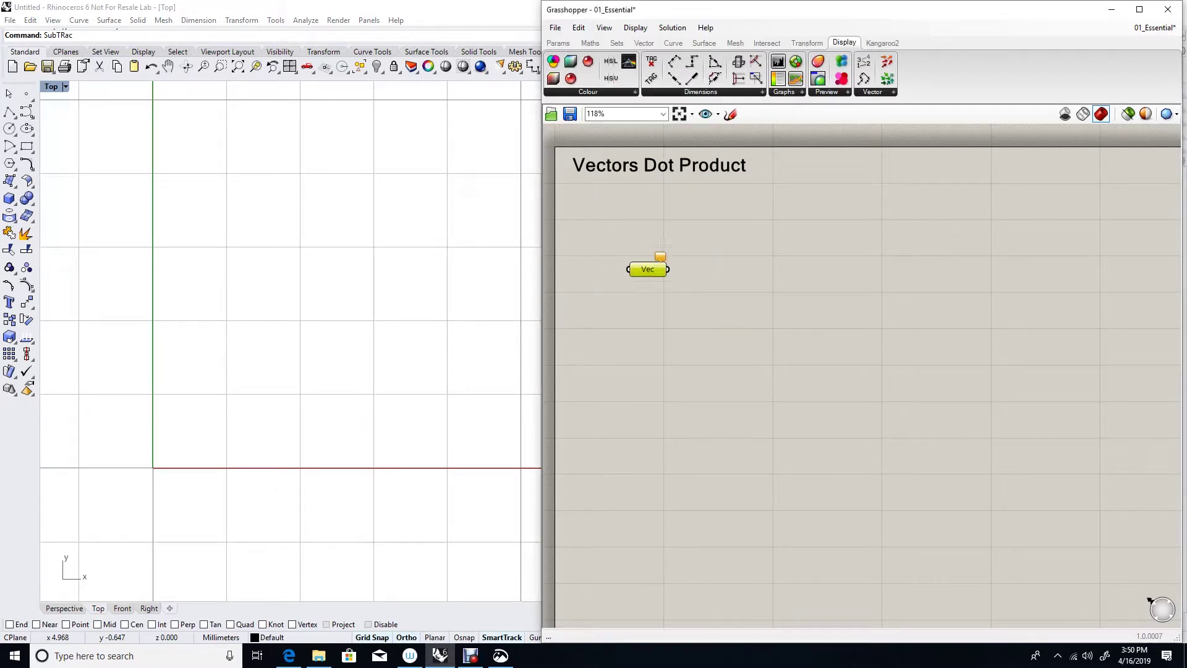
right_click(637, 266)
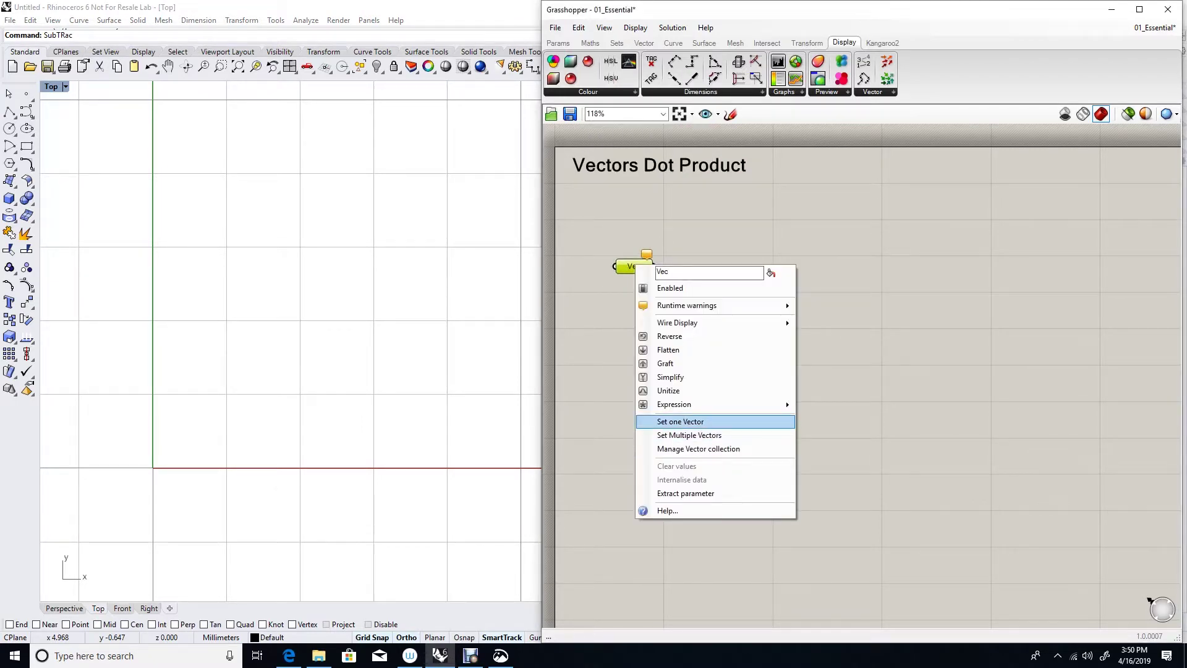
click(680, 421)
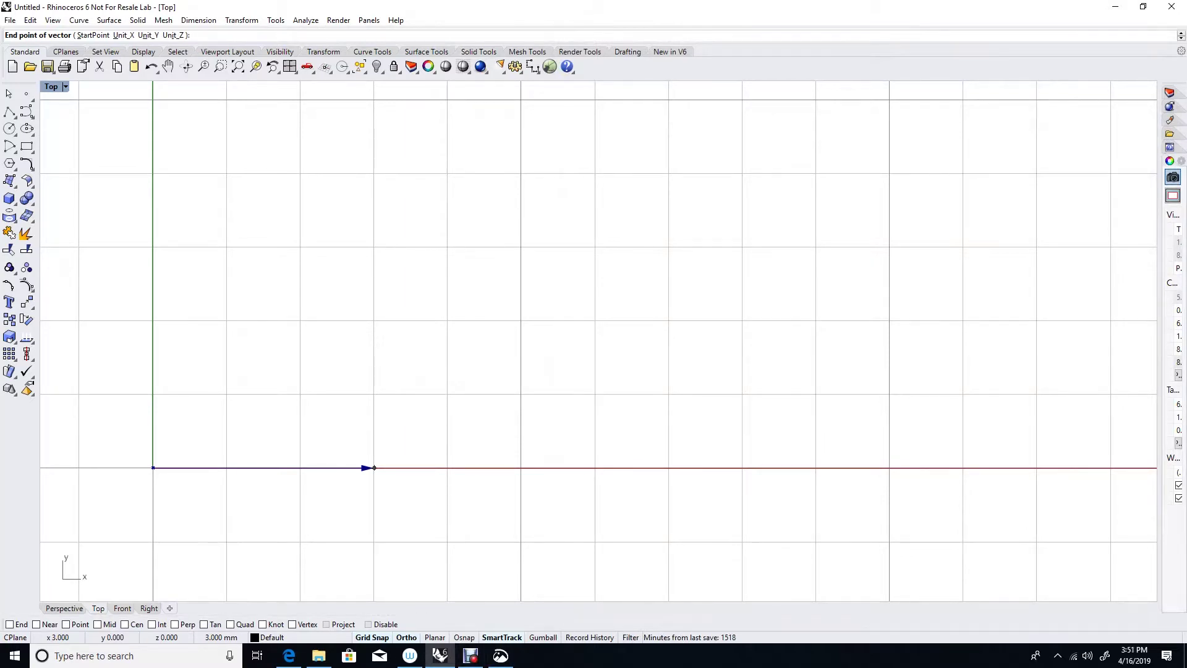
click(374, 395)
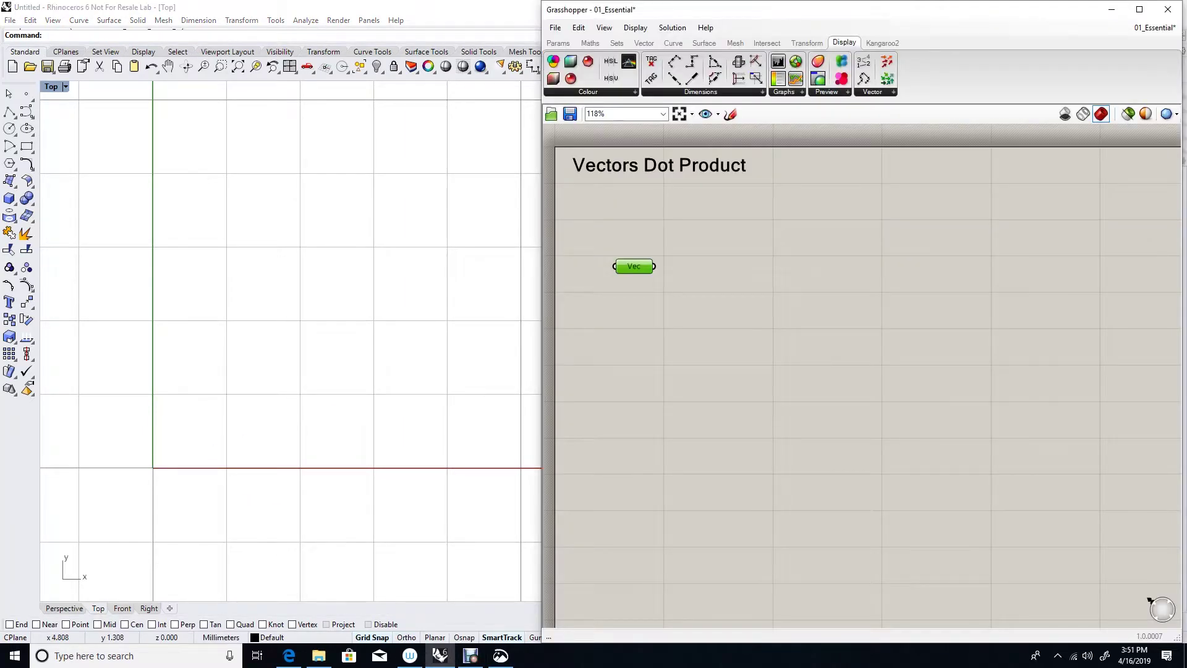
key(ctrl+g)
right_click(631, 256)
text(v1)
Duplicate the group, rename it v2, and set its vector to (1,4)
drag(662, 289, 630, 344)
right_click(635, 333)
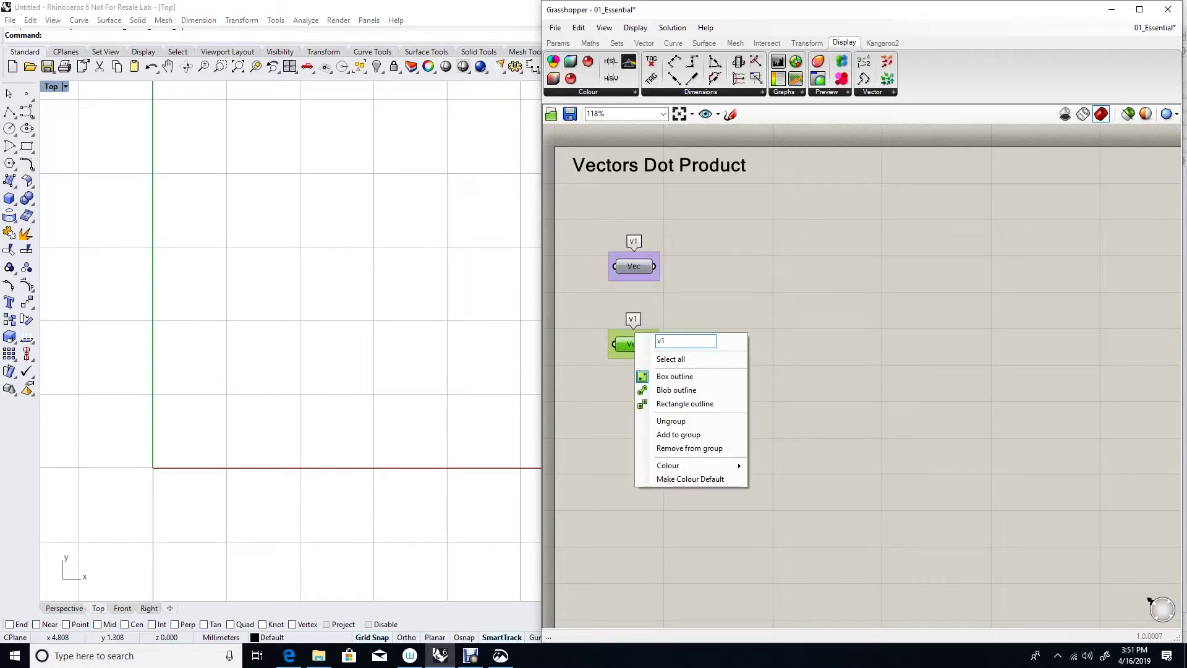
key(BackSpace)
text(2)
click(686, 310)
right_click(630, 344)
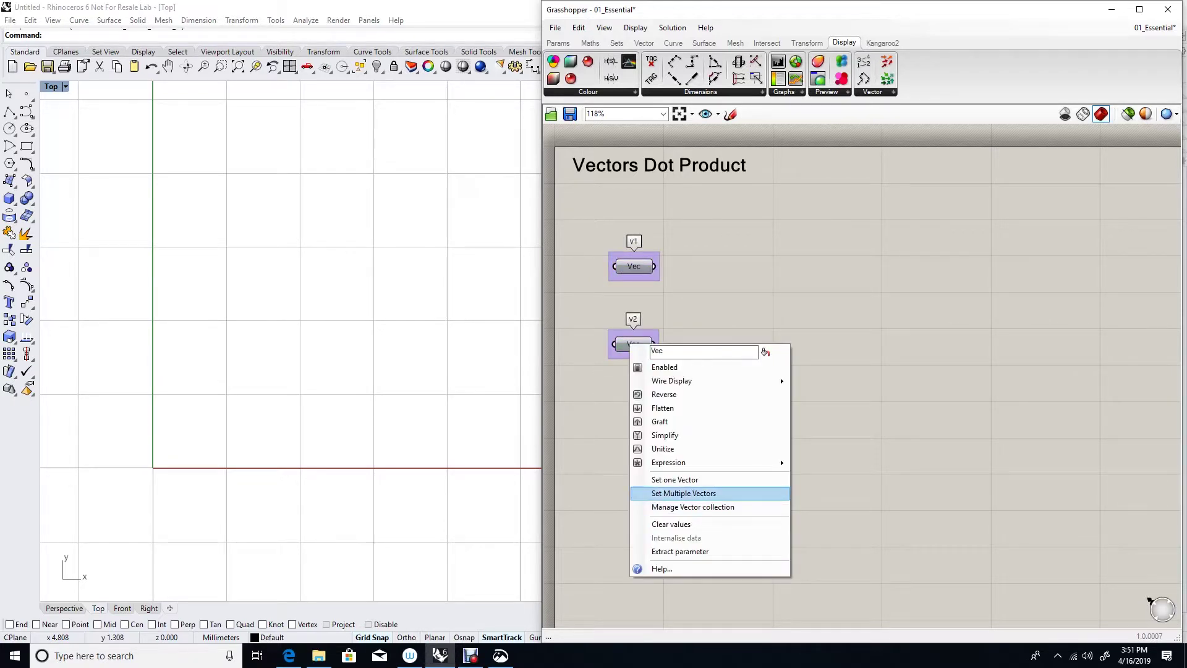
click(674, 480)
click(153, 468)
click(226, 173)
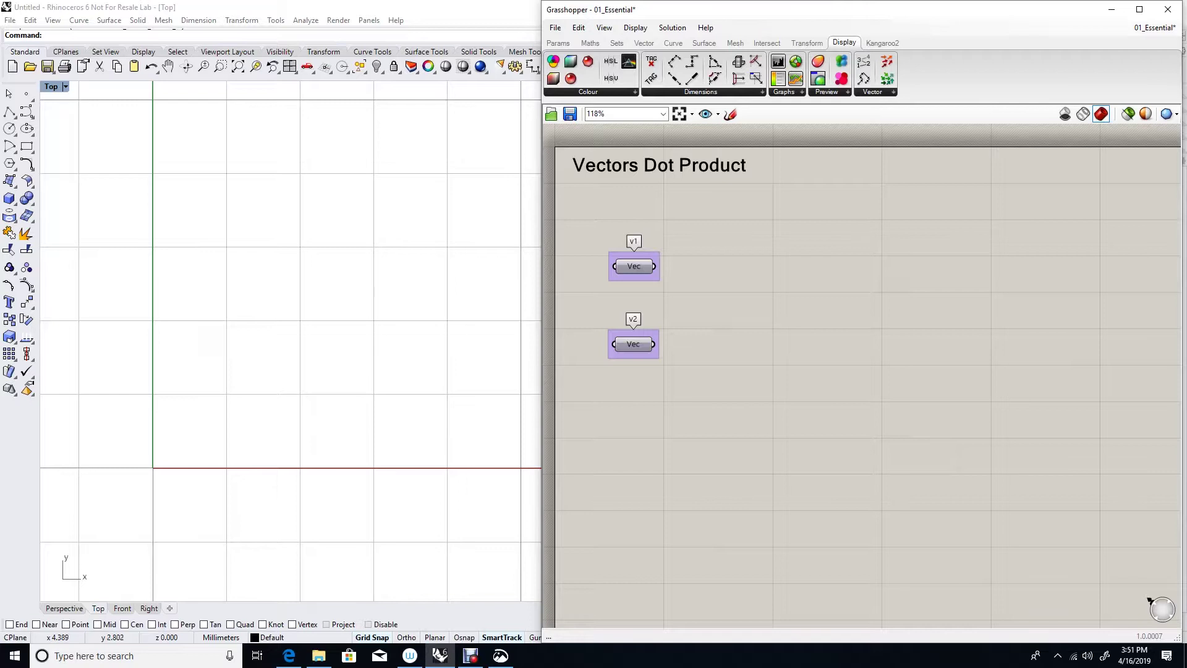
Add a Vector Display with a 0,0,0 panel as anchor and wire v1 and v2 into it
double_click(858, 230)
text(vect)
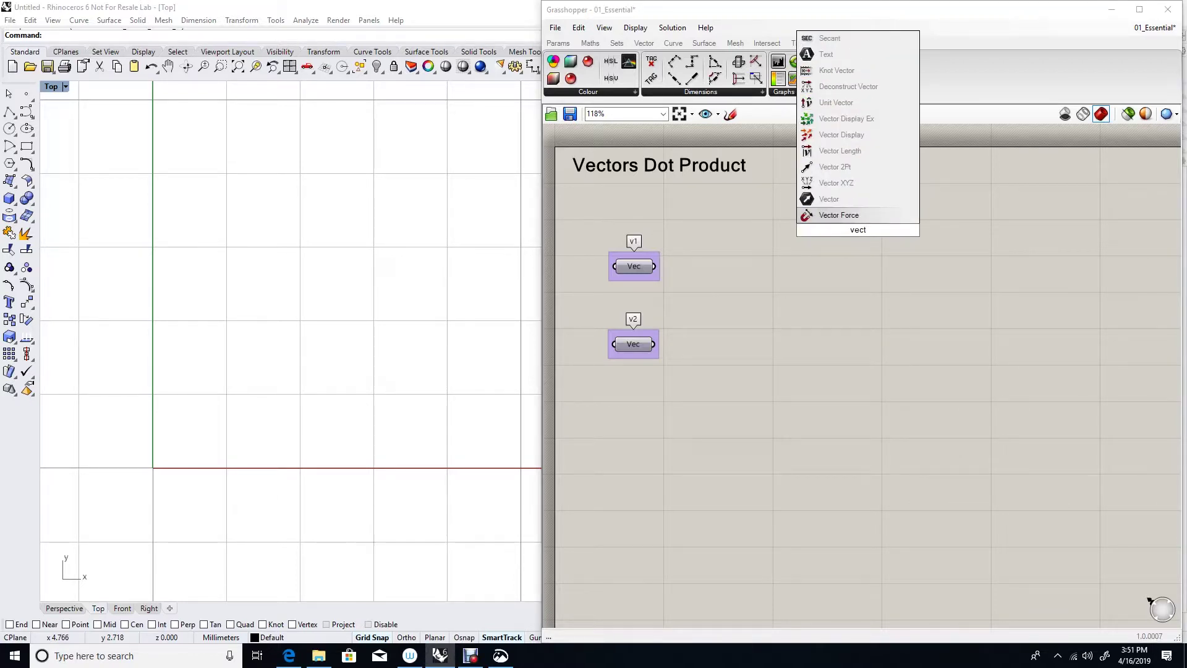
click(856, 134)
mouse_move(864, 230)
mouse_down()
mouse_move(864, 249)
mouse_move(880, 246)
mouse_up()
double_click(805, 227)
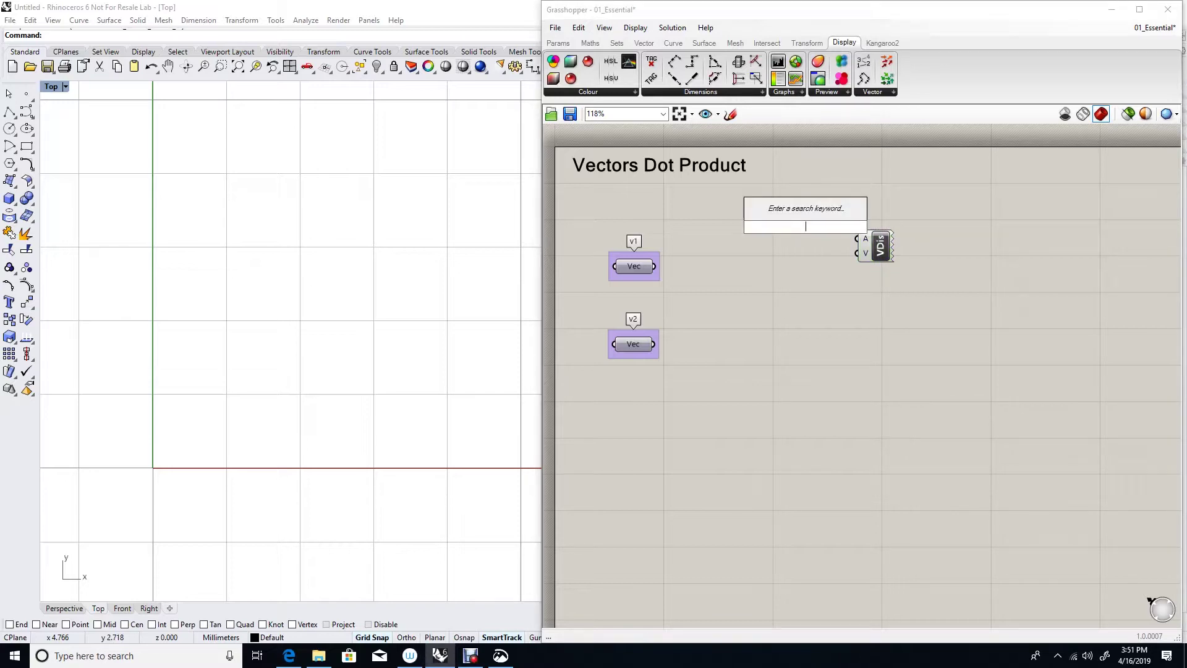
text(0,0,0)
key(Return)
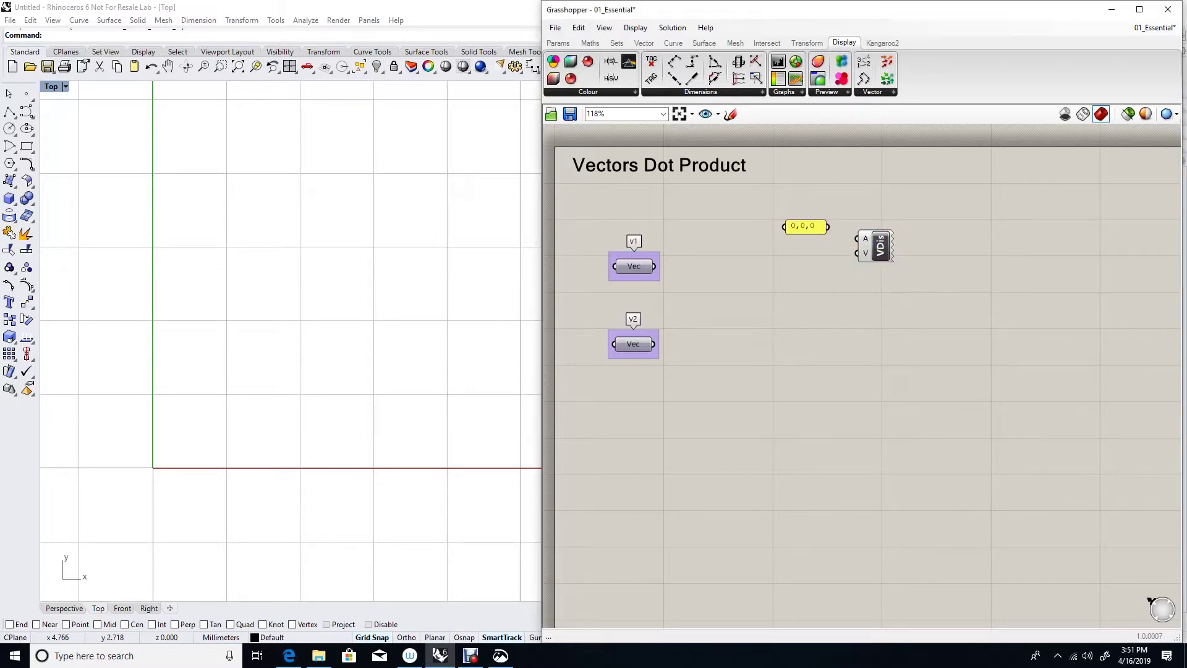
drag(828, 226, 858, 239)
drag(654, 266, 858, 253)
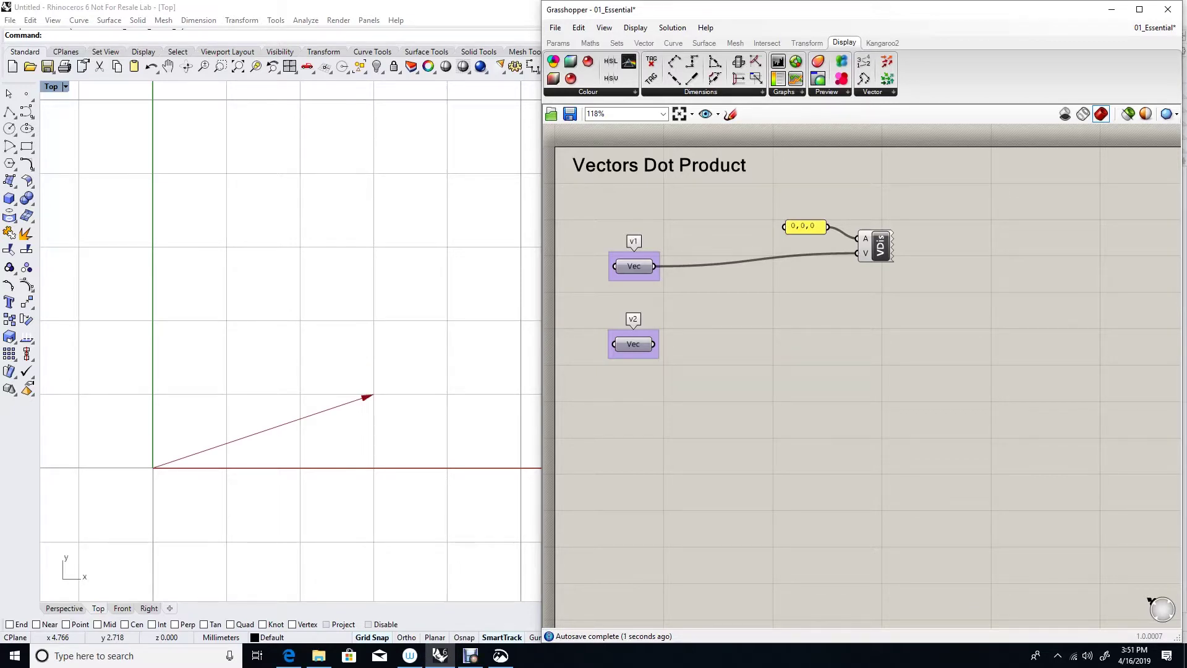
drag(654, 344, 857, 253)
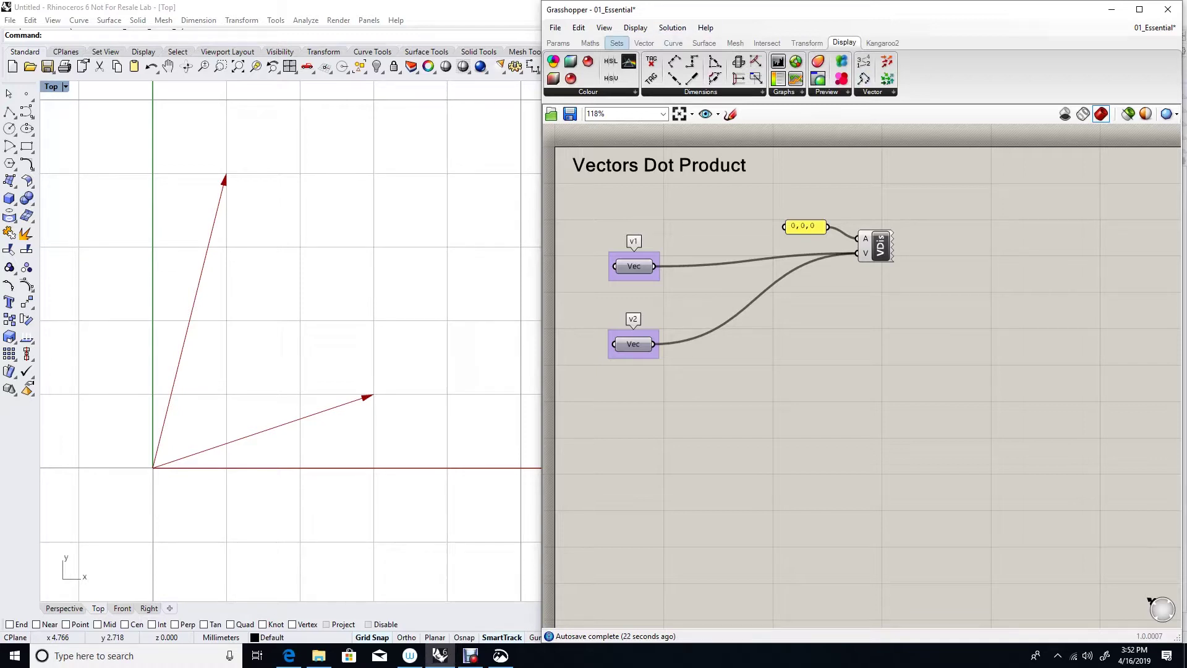
click(644, 44)
click(794, 92)
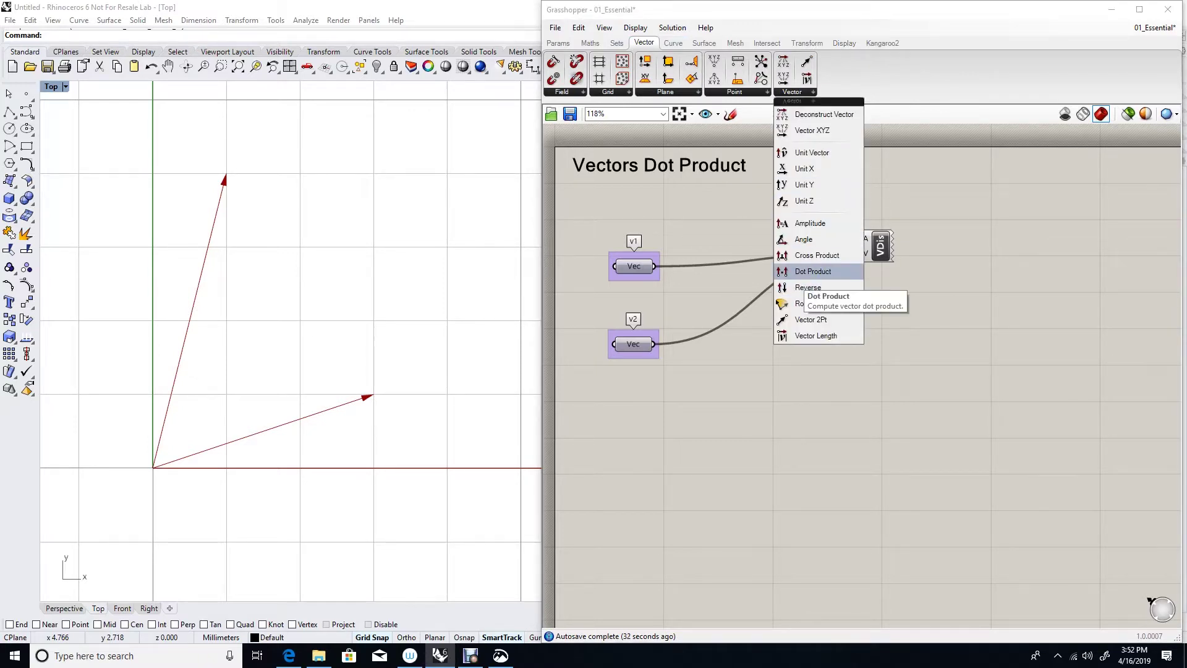
Place a Dot Product component with v1 wired to A and v2 to B
click(804, 274)
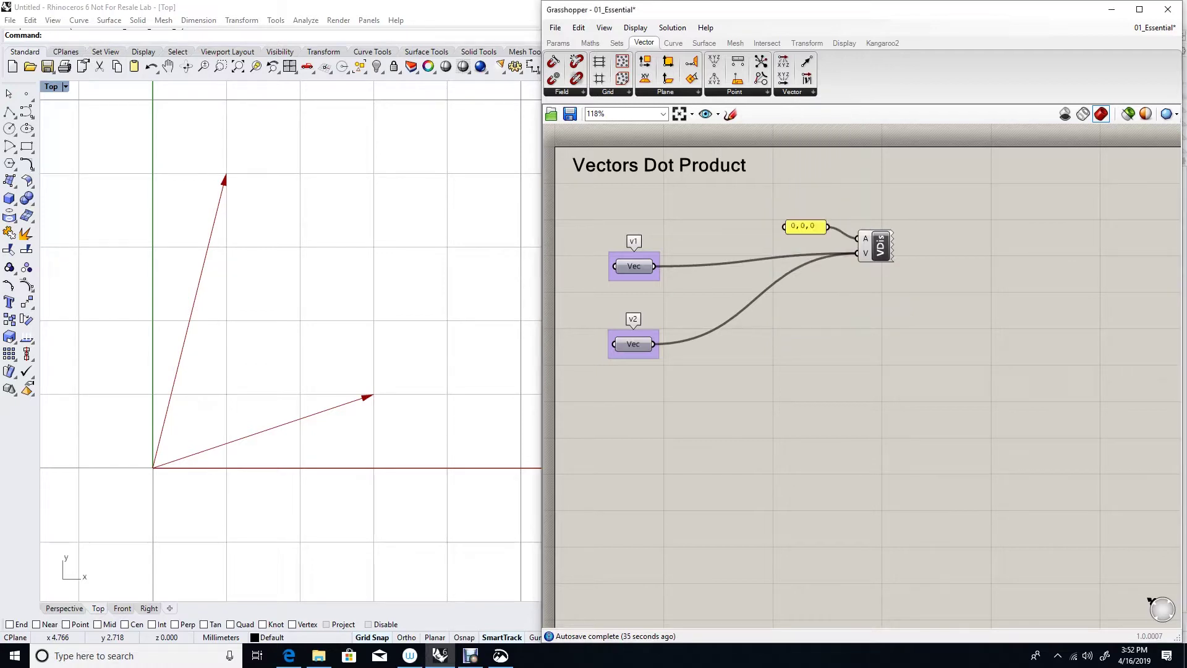
click(796, 310)
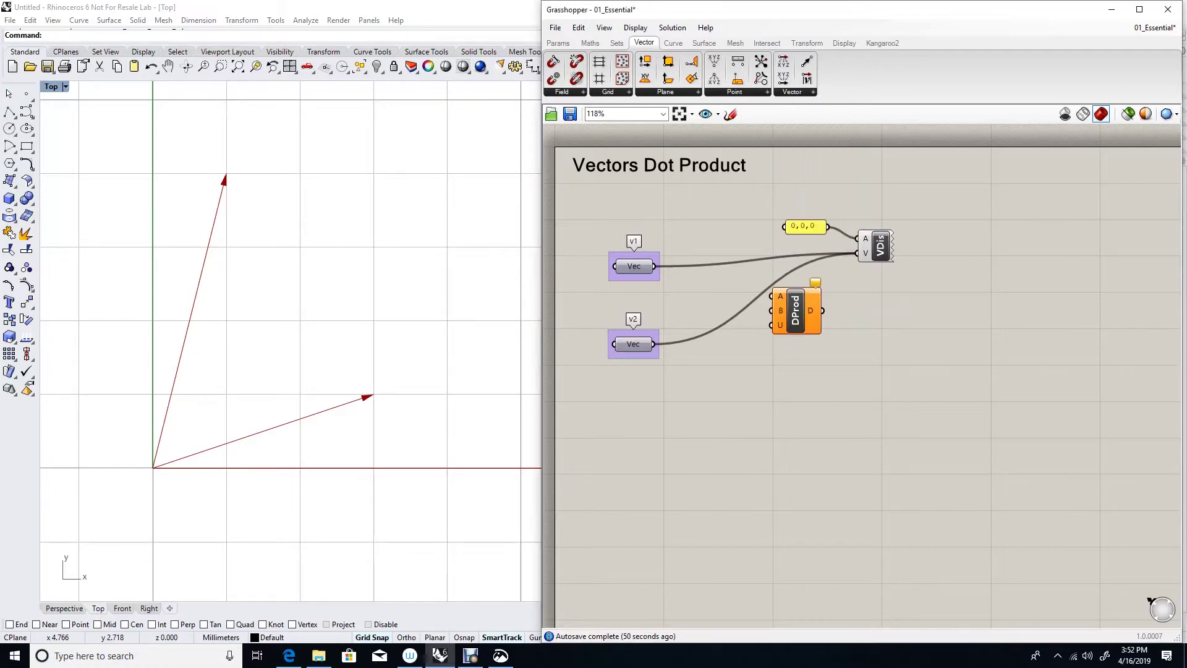
drag(796, 310, 794, 311)
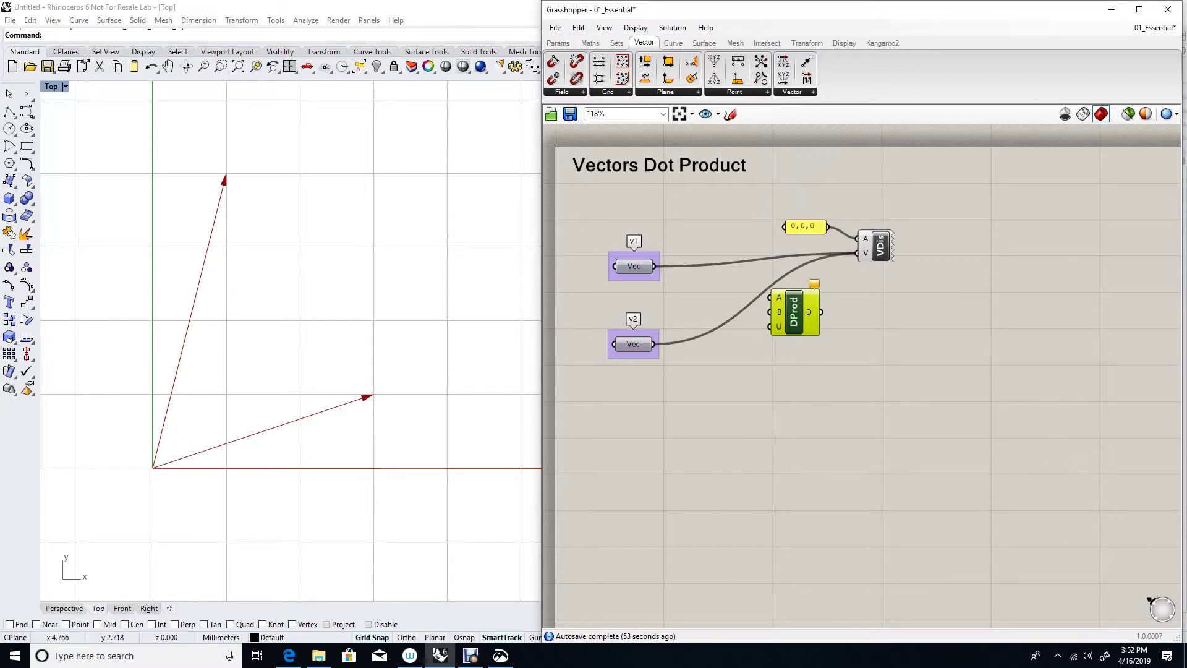
drag(663, 266, 769, 297)
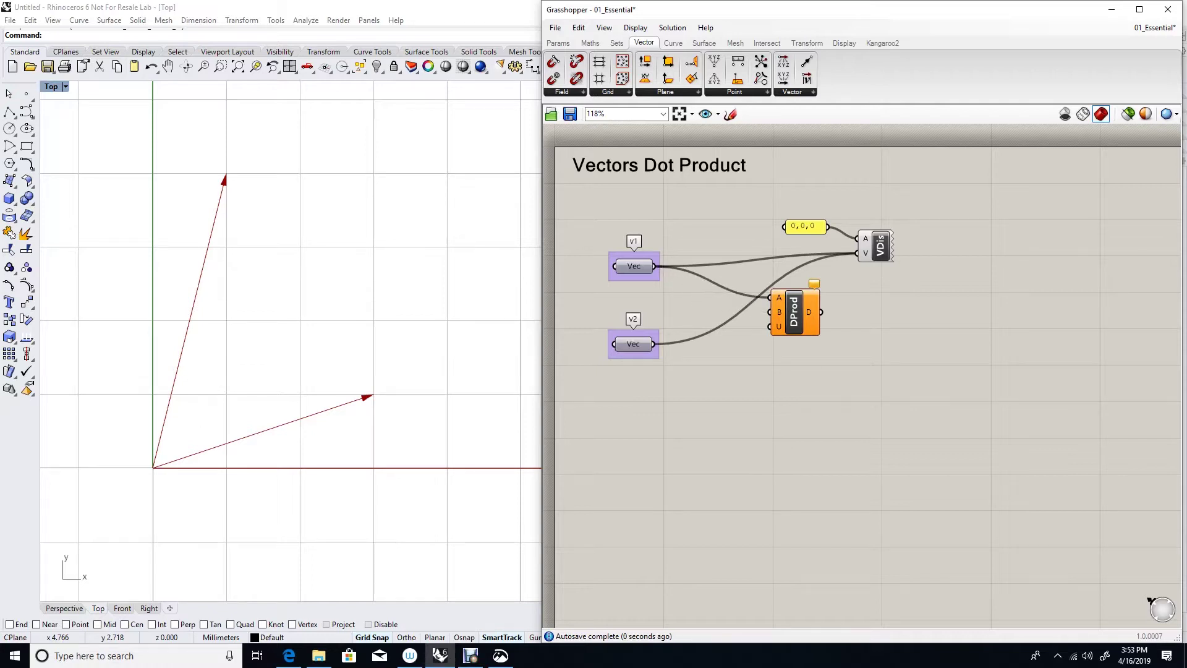
drag(654, 344, 770, 312)
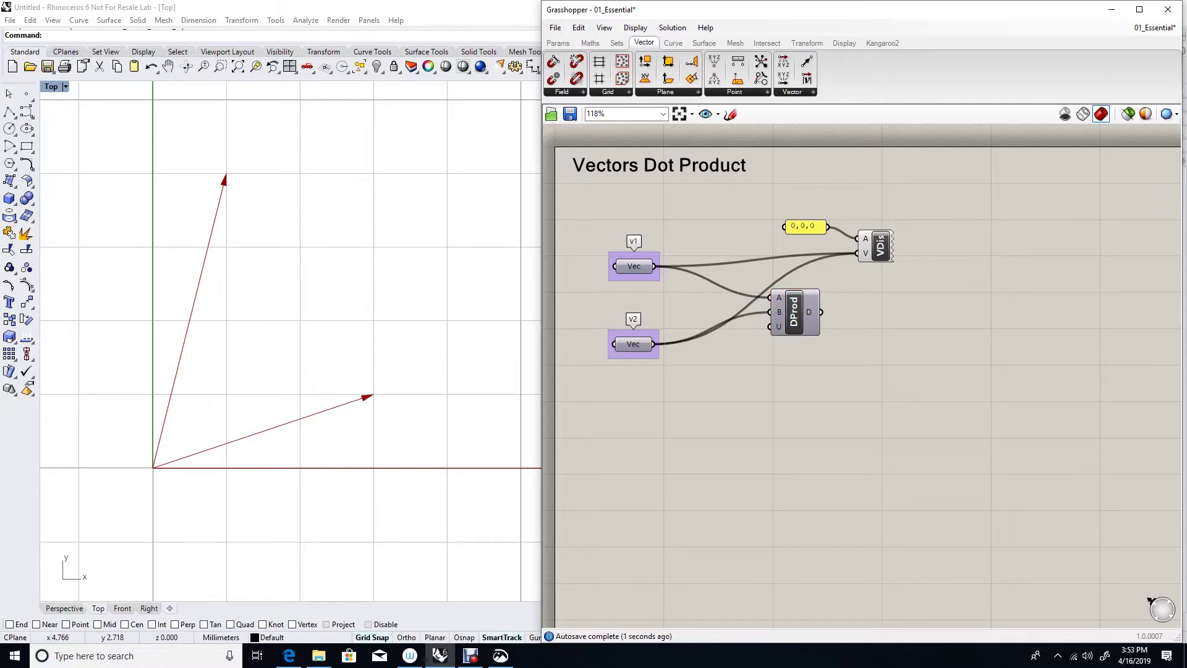
double_click(896, 337)
Create a Panel with // and wire the Dot Product D output into it, showing 7
text(//)
key(Return)
drag(821, 312, 837, 354)
drag(901, 338, 908, 318)
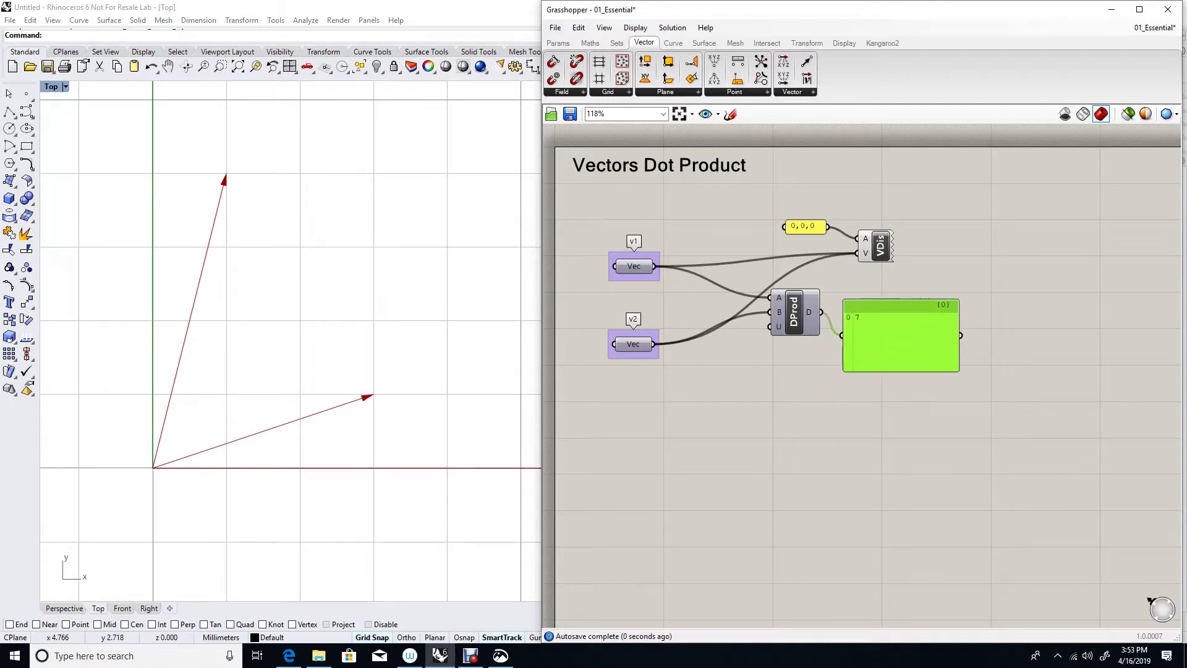
scroll(908, 318, up, 5)
scroll(908, 319, up, 1)
Centre the 7 in the panel and shrink it to sit beside the Dot Product output
click(876, 385)
click(892, 384)
drag(711, 255, 711, 282)
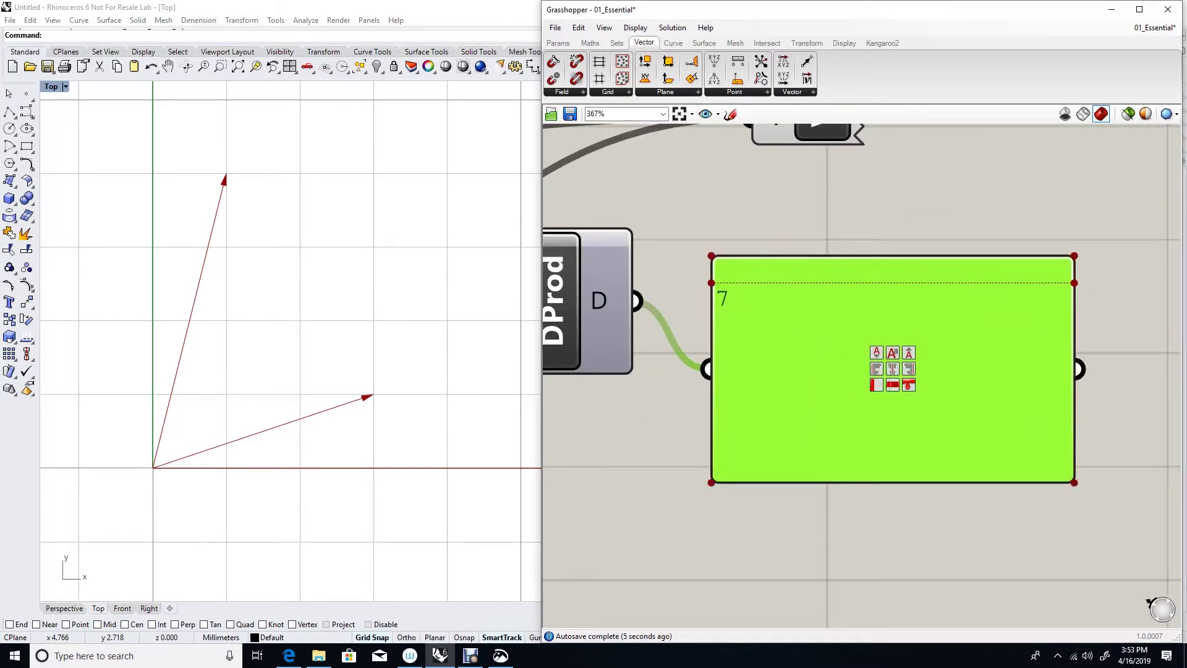
click(767, 204)
scroll(742, 218, down, 3)
scroll(827, 299, up, 5)
click(848, 326)
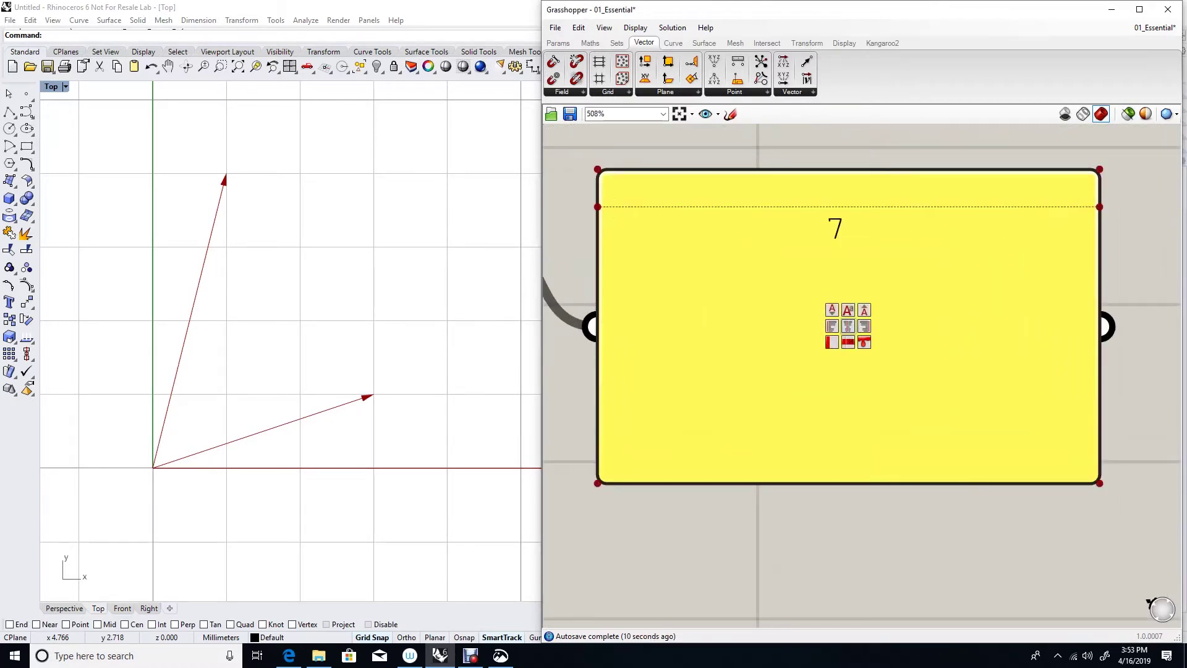
scroll(815, 325, down, 7)
drag(905, 374, 808, 299)
Move the Dot Product component closer to the result panel
drag(675, 296, 709, 297)
scroll(891, 442, down, 3)
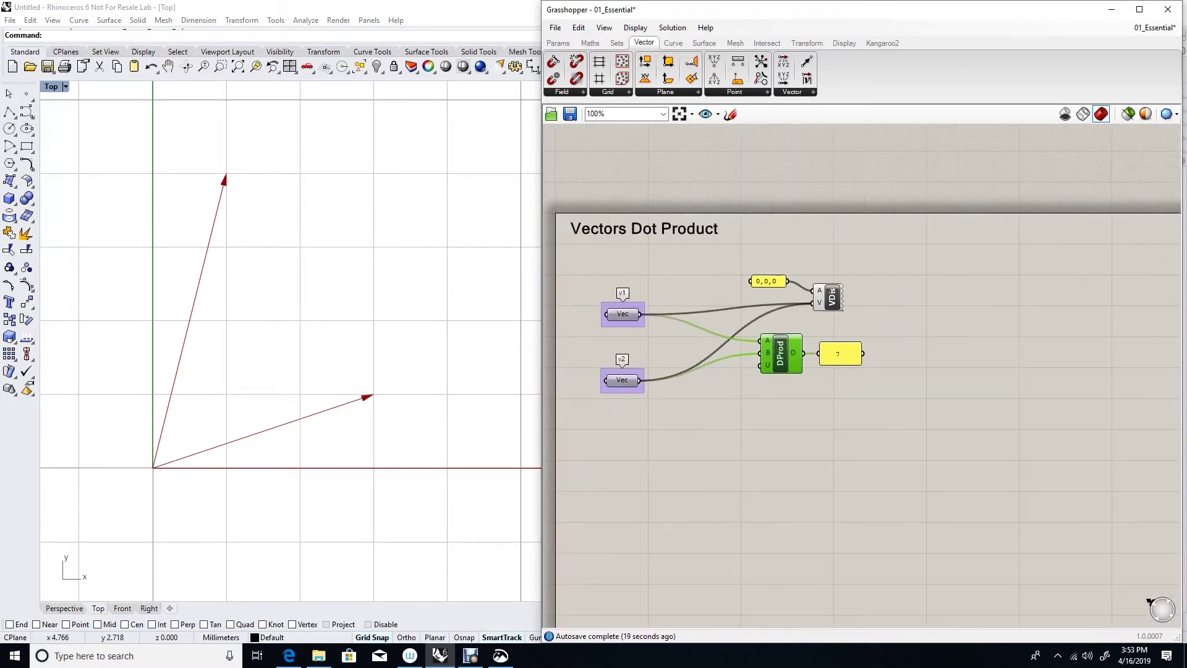
right_drag(891, 442, 903, 407)
scroll(861, 375, up, 2)
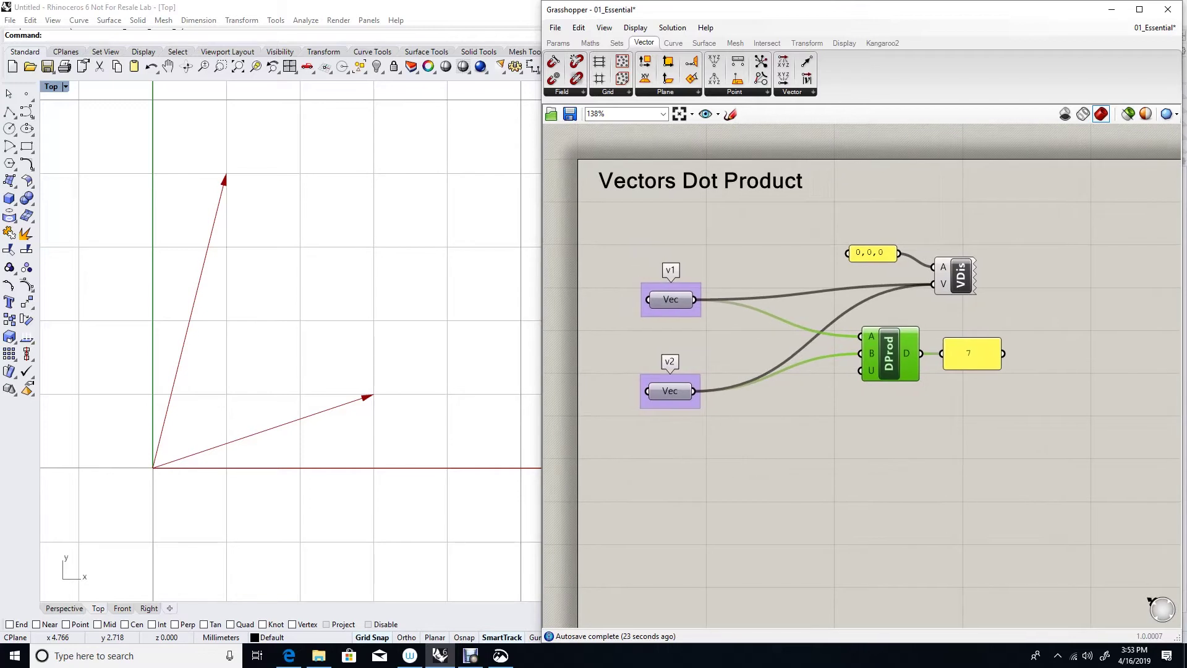
Group the panel showing 7 and name the group 'Positive'
click(971, 353)
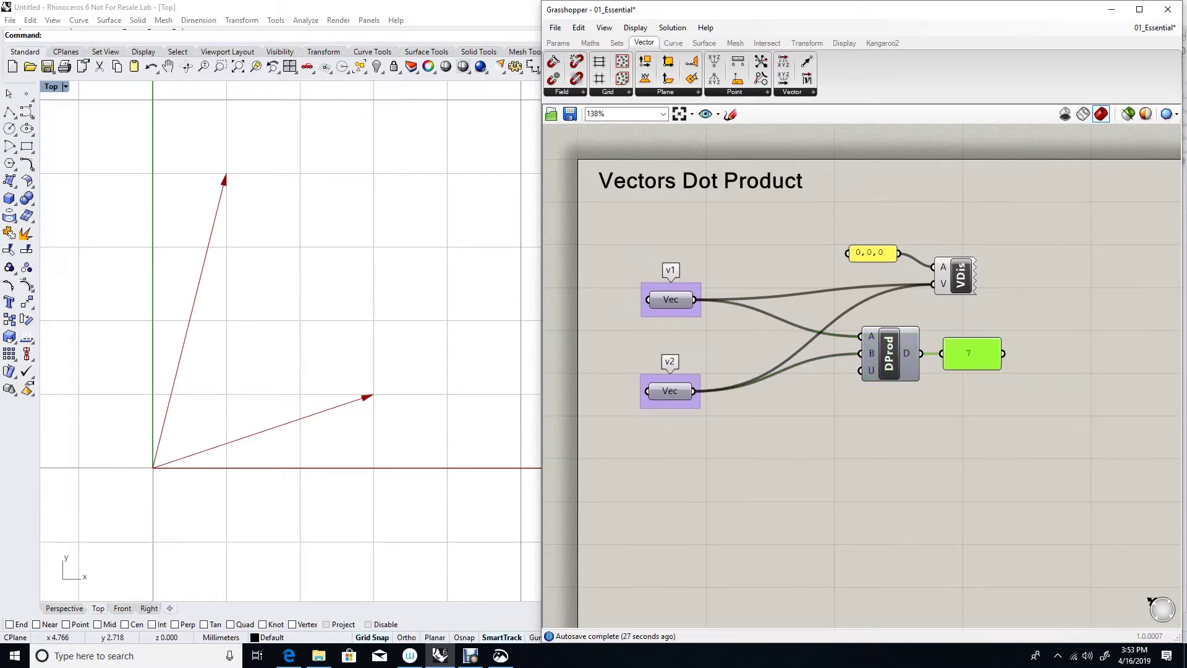
key(ctrl+g)
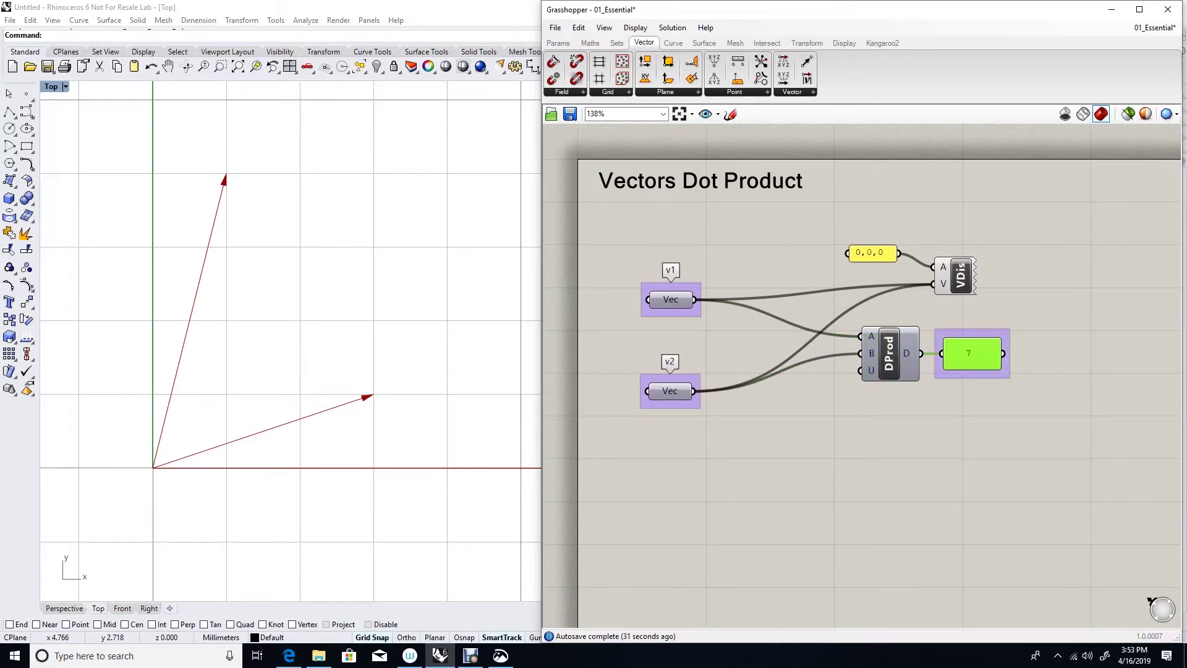
right_click(969, 334)
text(Positive)
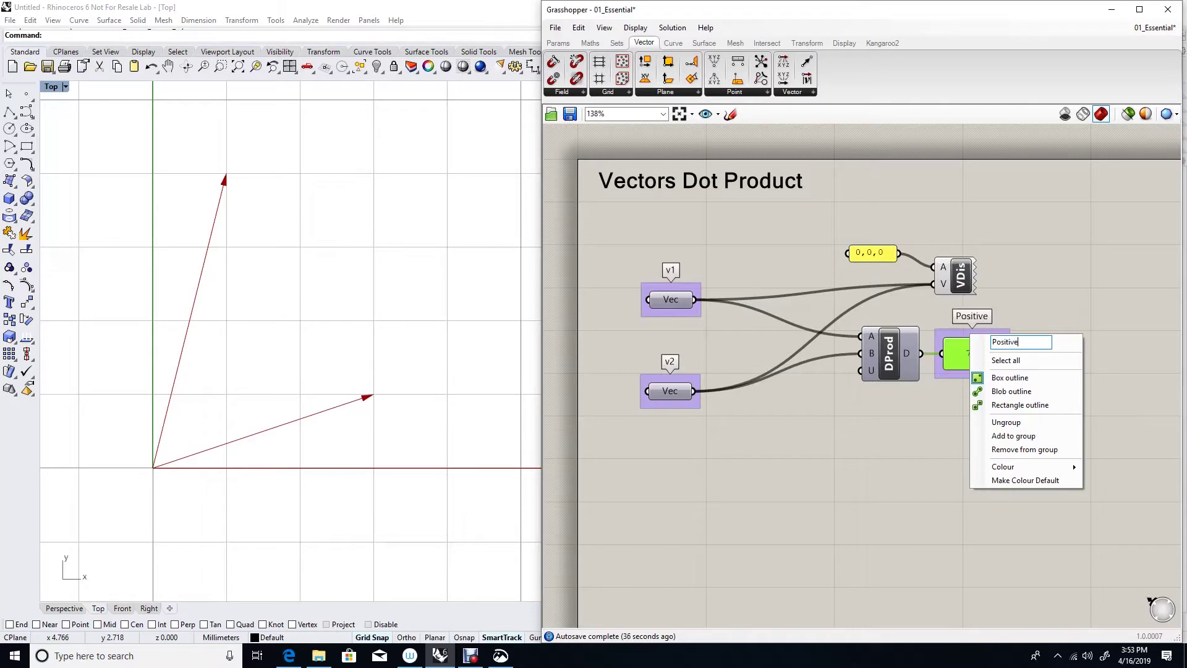
key(Return)
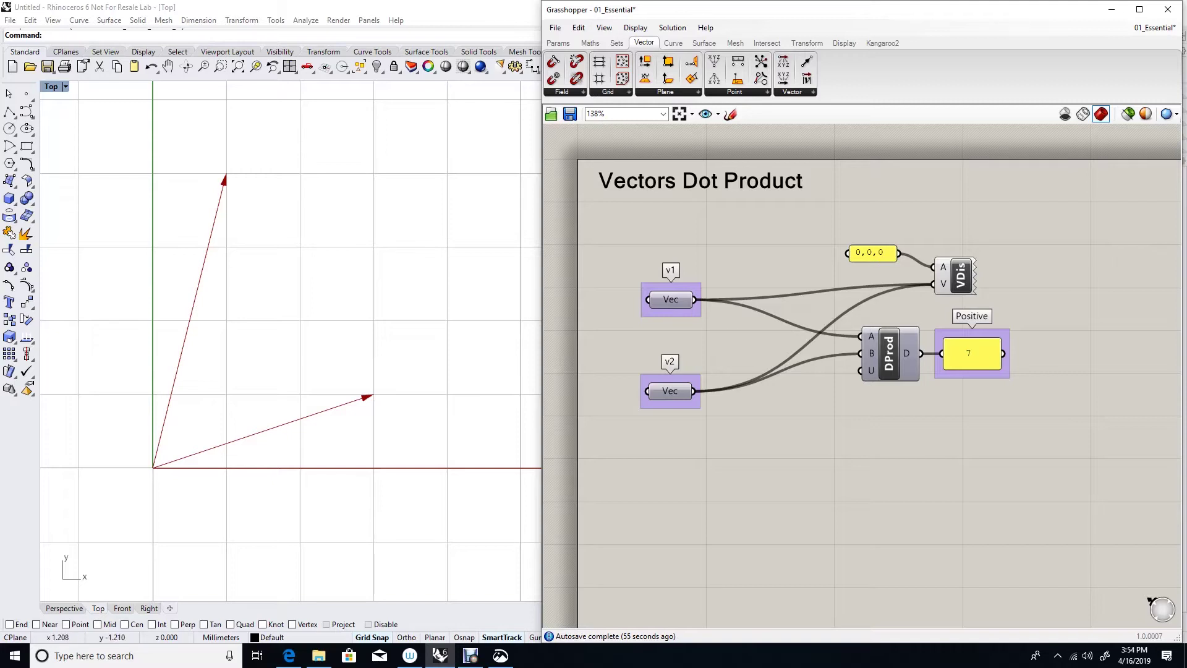
Redefine v1 with an end point below-left of the origin, making the dot product -6
right_drag(242, 556, 371, 533)
right_click(673, 300)
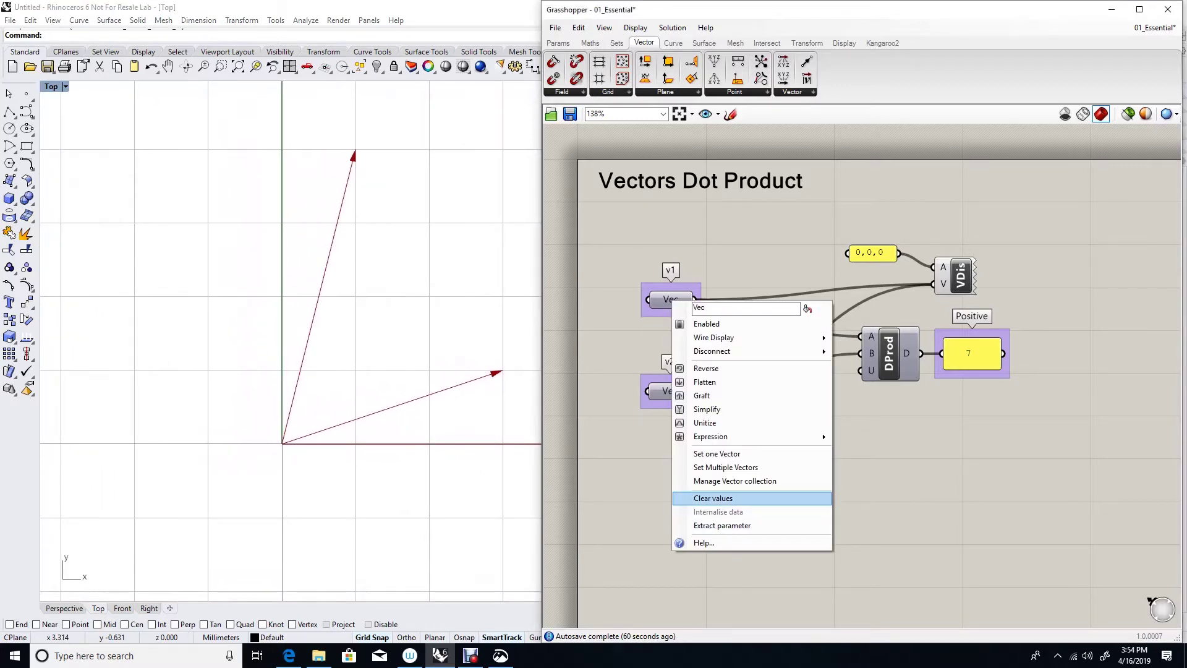
click(716, 454)
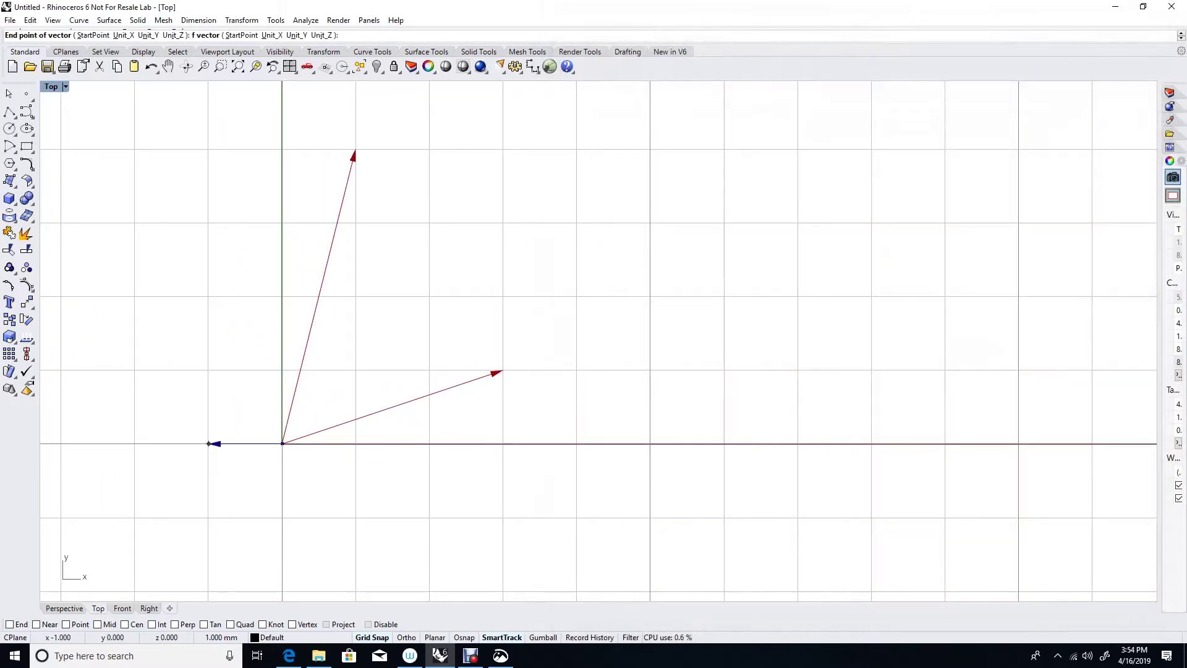
click(135, 517)
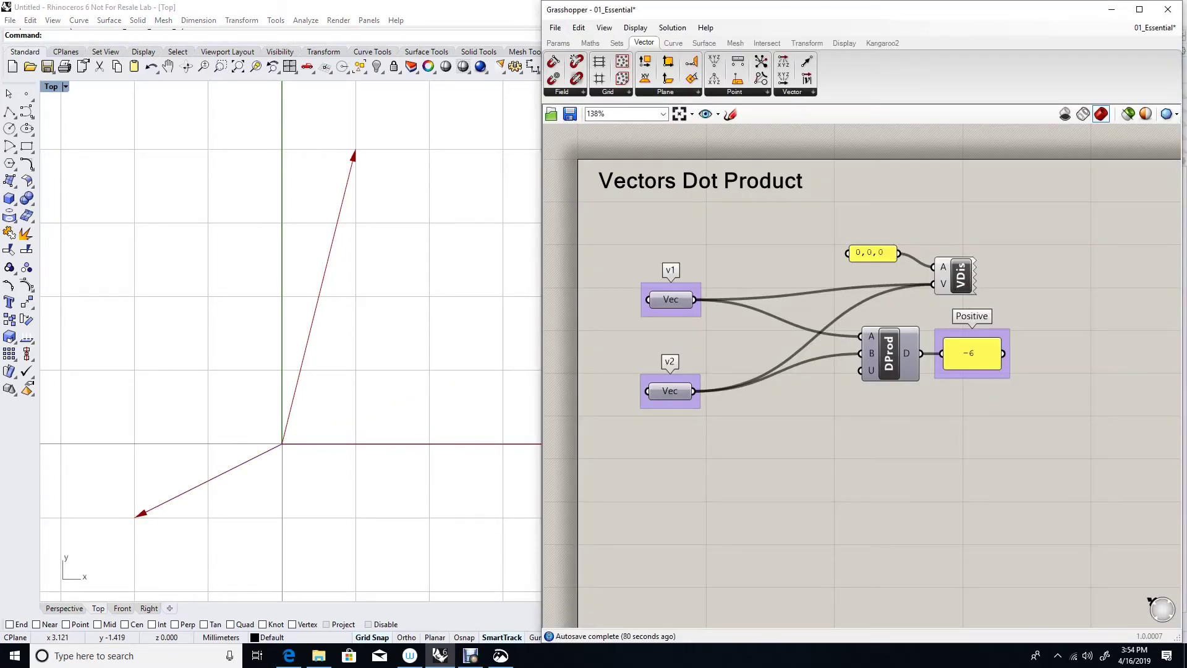
Rename the result group to 'Negative'
right_click(980, 333)
double_click(1017, 341)
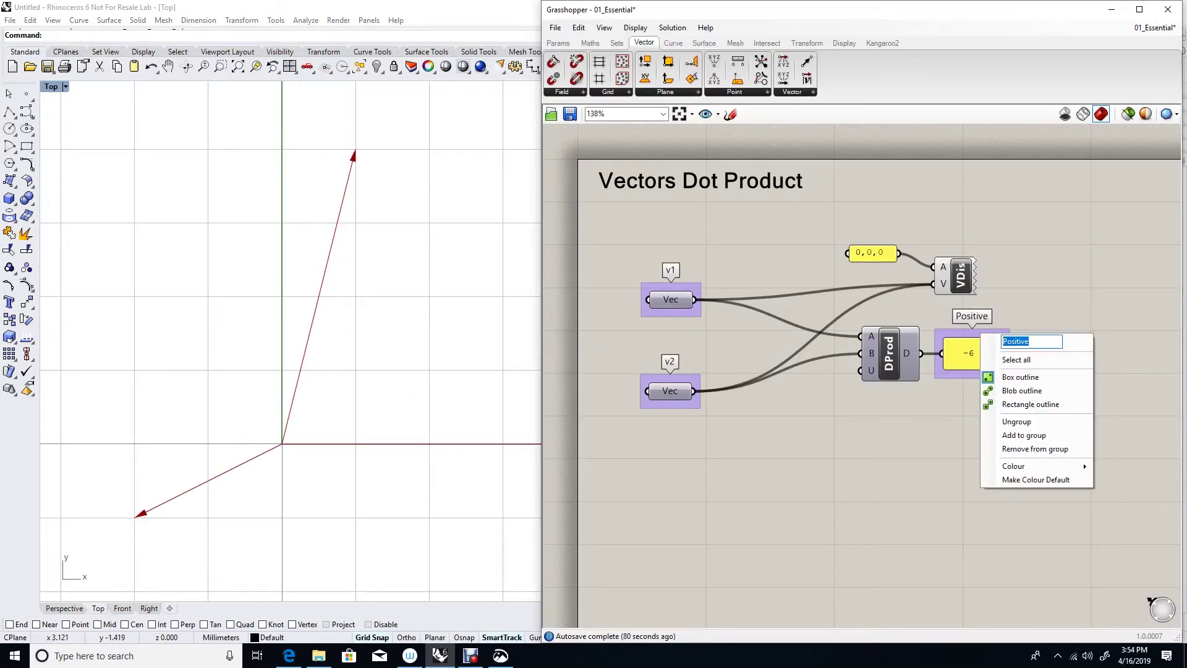
text(Negative)
key(Return)
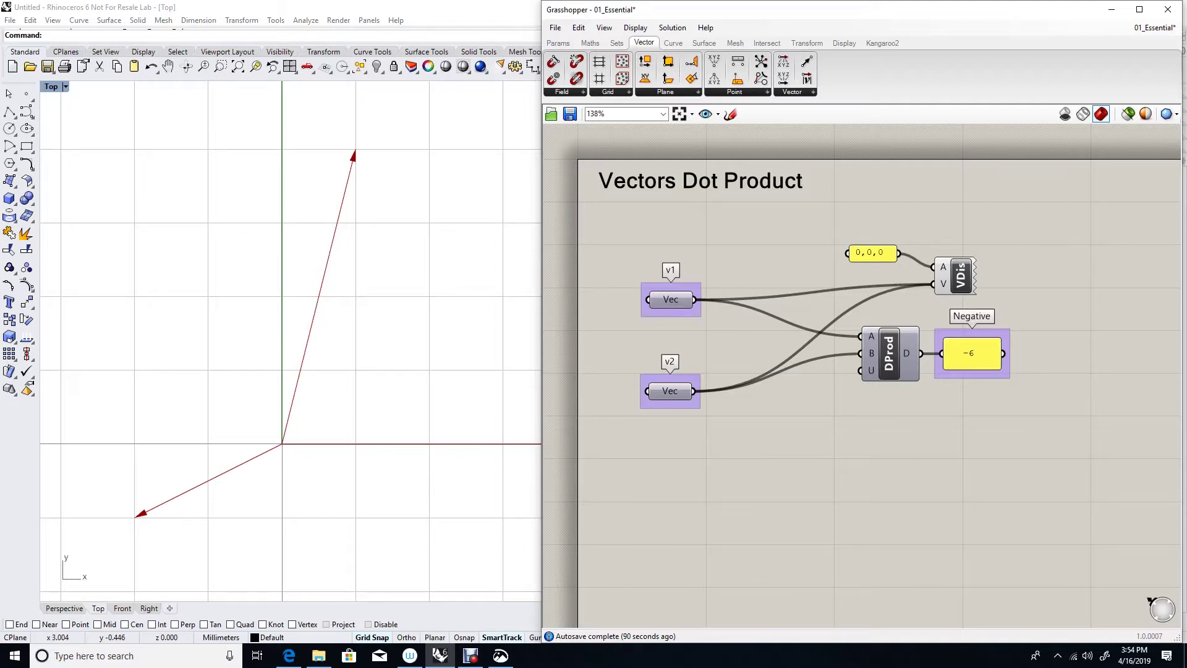
right_click(672, 301)
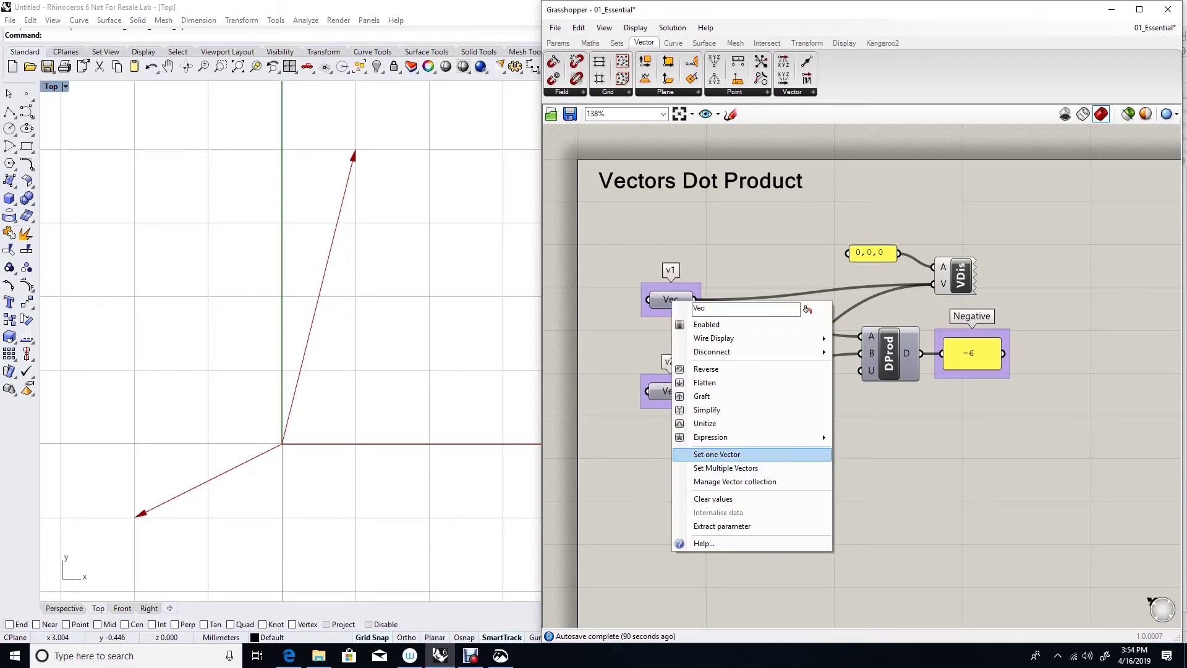
Redefine v1 pointing straight up and v2 along the x-axis, giving a dot product of 0
click(717, 454)
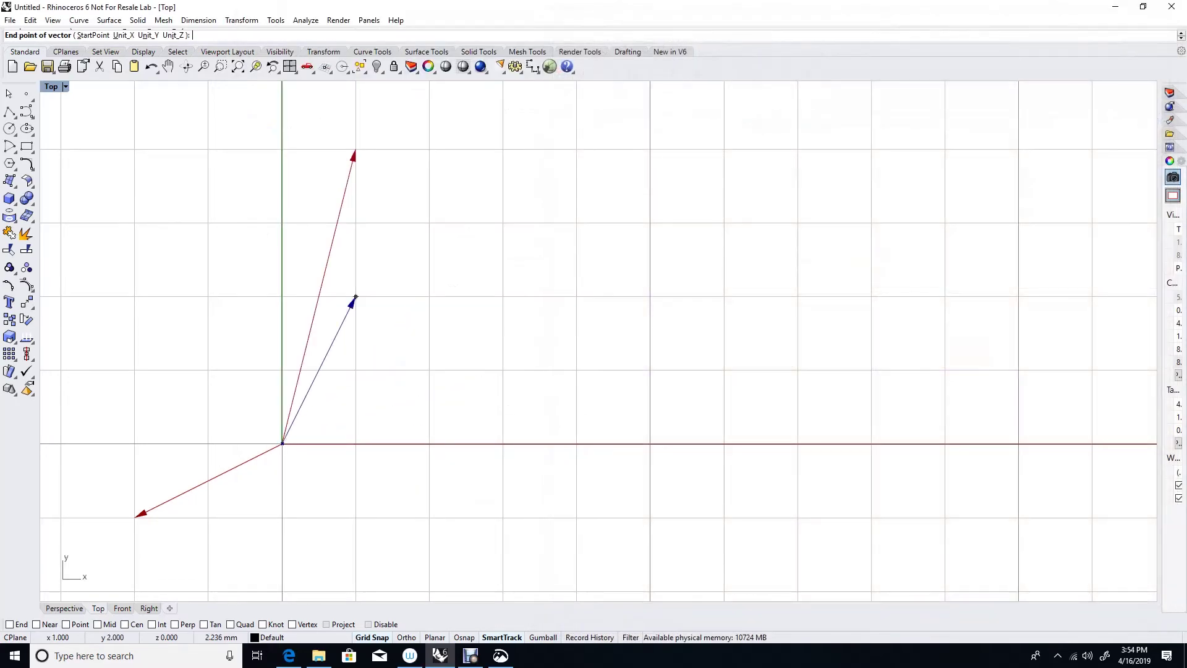
click(282, 150)
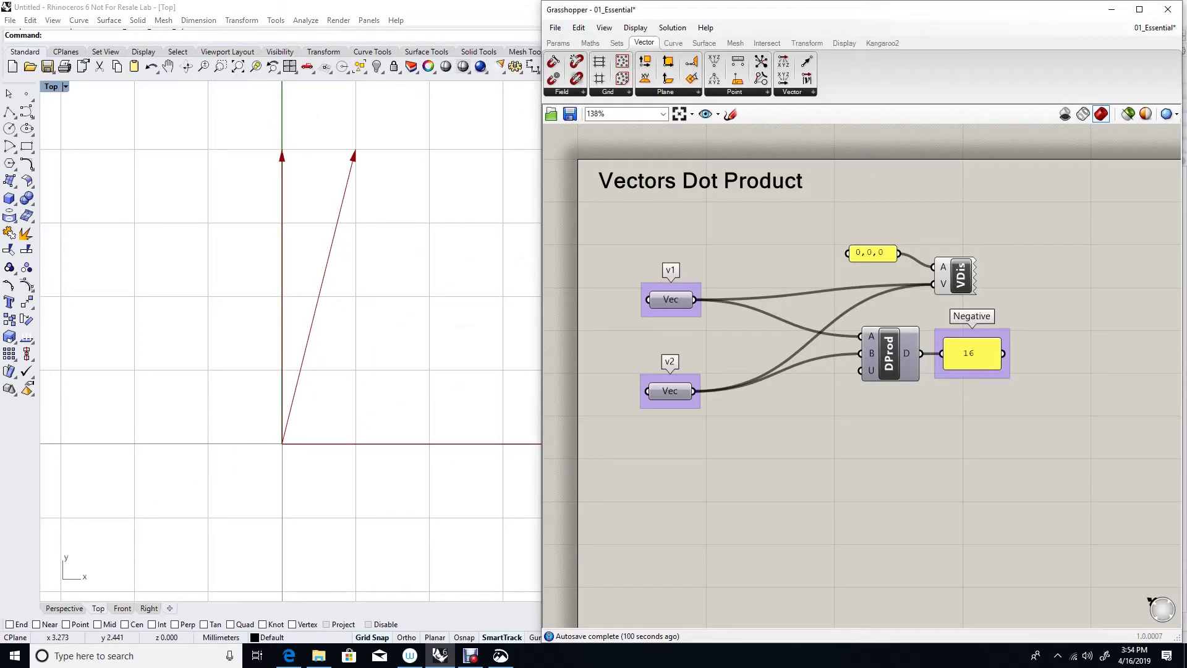
right_click(670, 390)
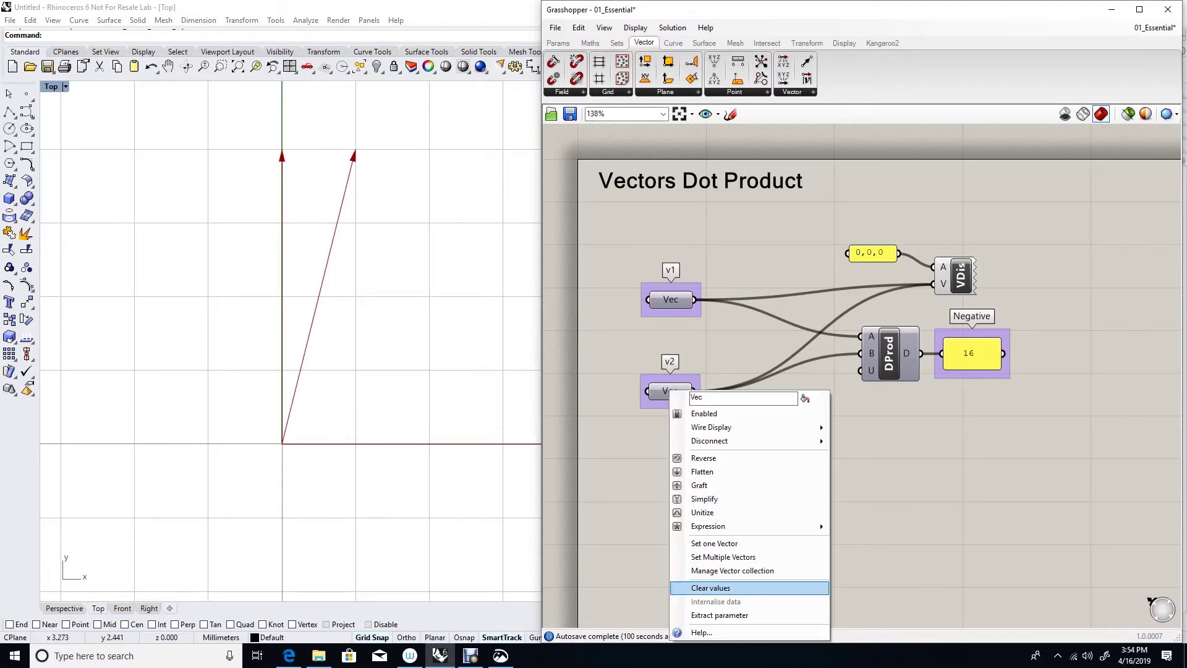
click(713, 543)
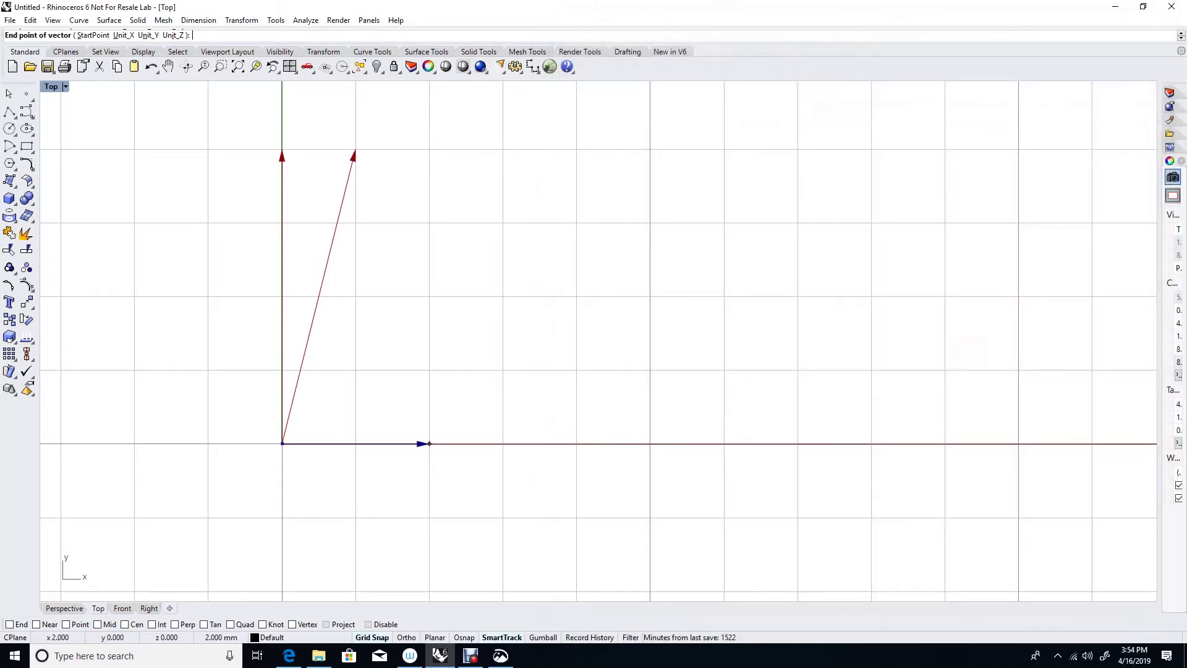
click(429, 443)
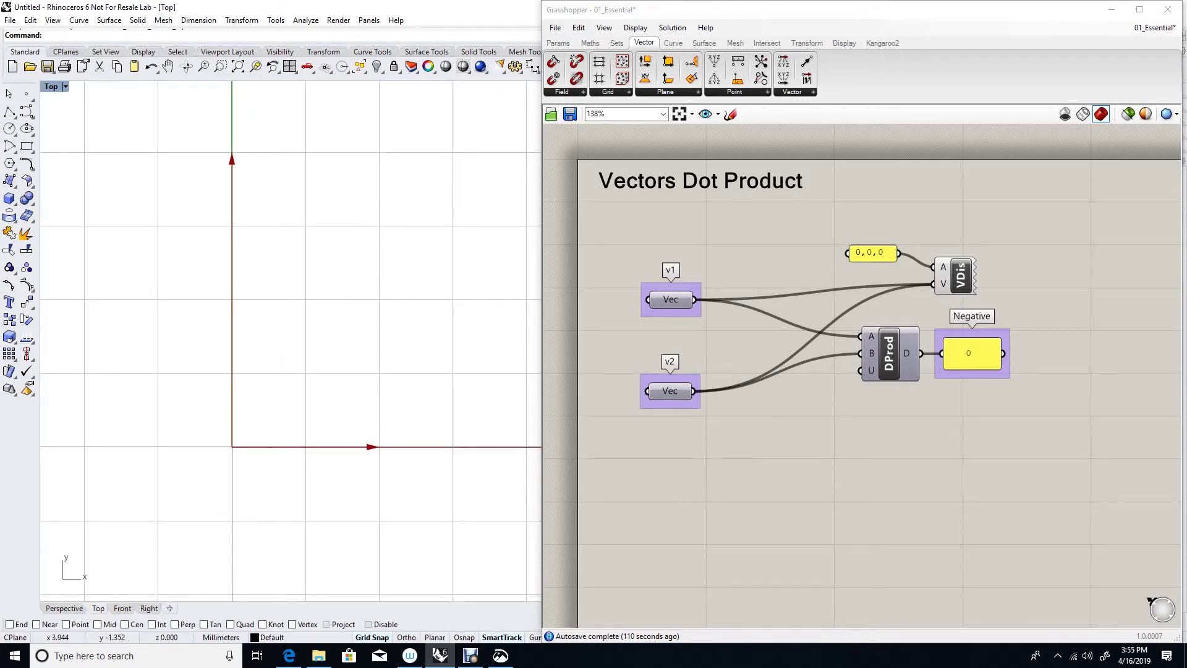
Rename the result group from 'Negative' to 'Zero'
drag(981, 346, 987, 346)
right_click(988, 331)
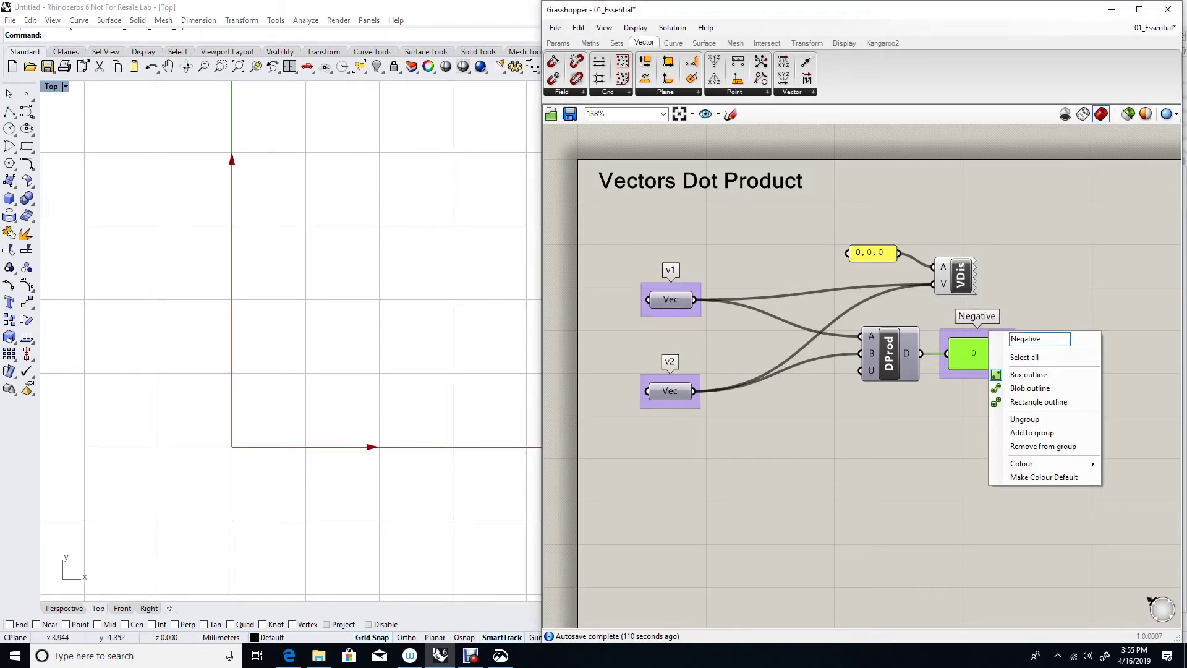
double_click(1026, 338)
text(Zero)
key(Return)
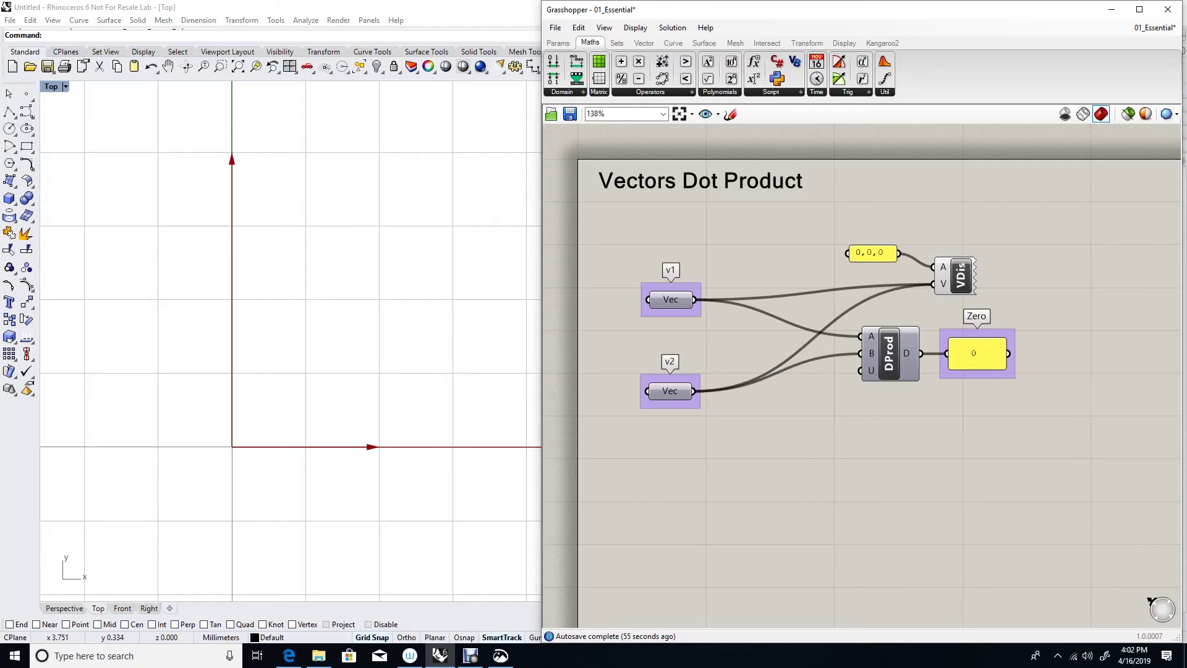
Place an Angle component and wire v1 to A and v2 to B, reading 0.5 * Pi
click(643, 42)
click(792, 91)
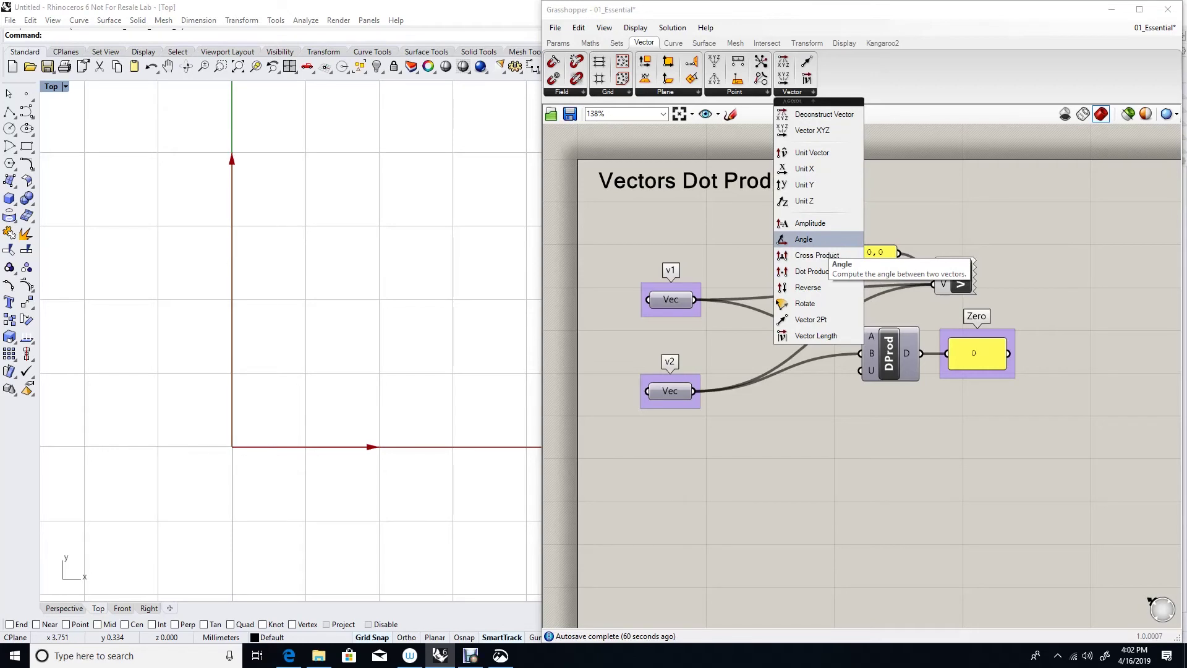
click(827, 240)
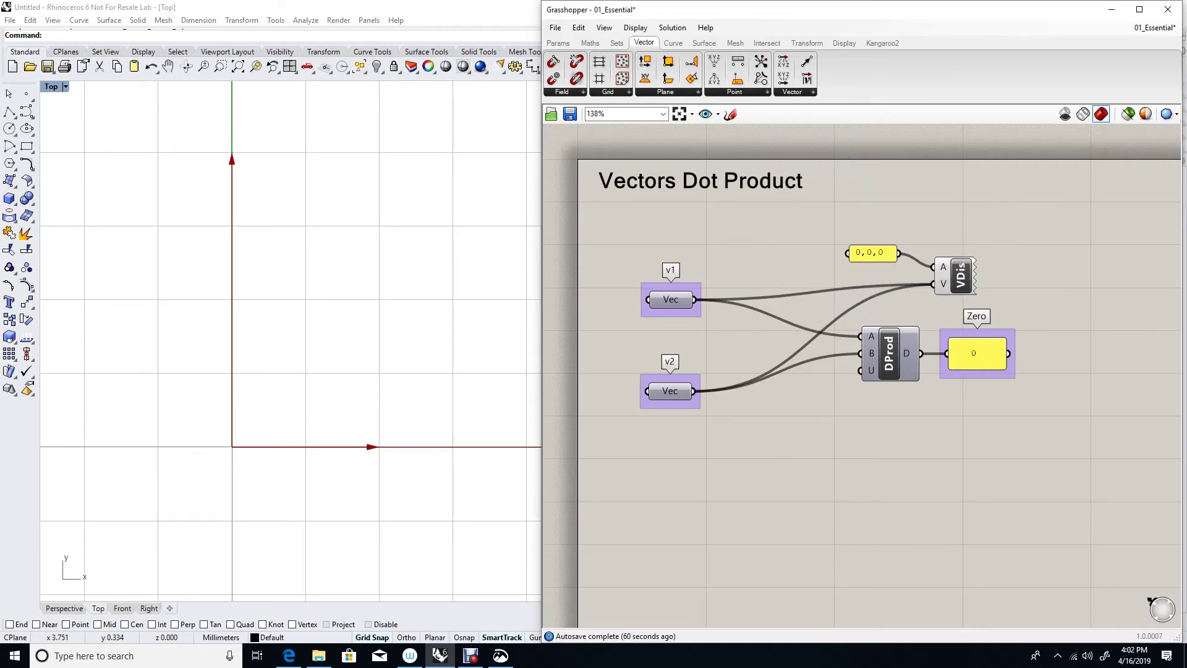
click(747, 467)
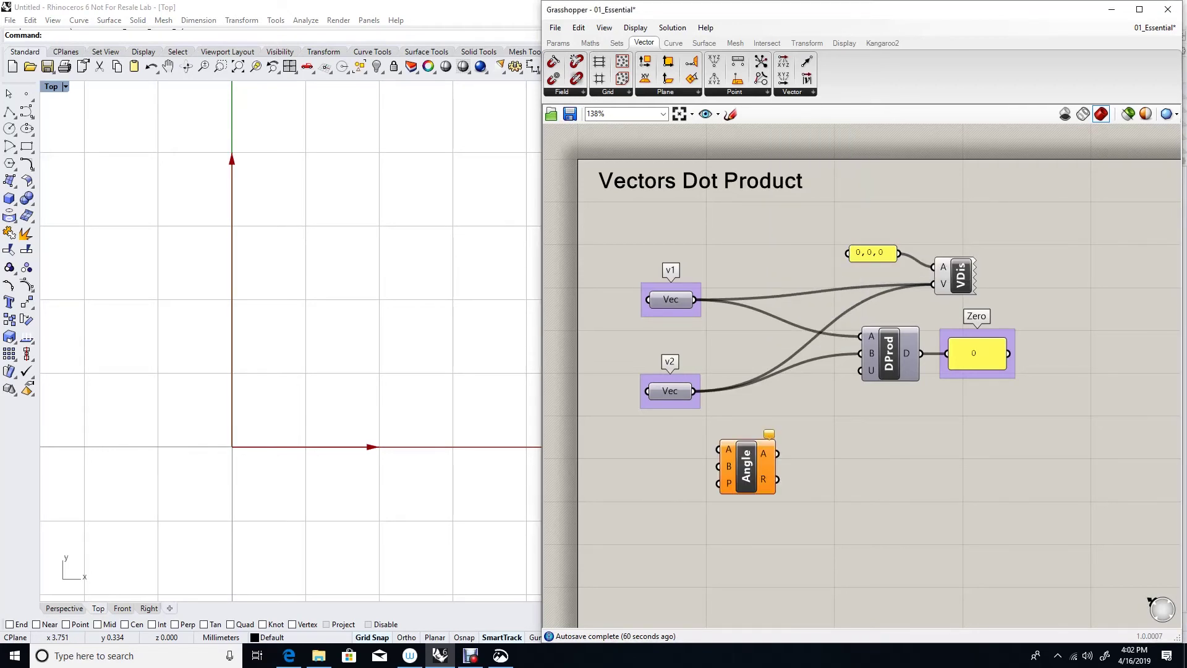
drag(695, 299, 719, 450)
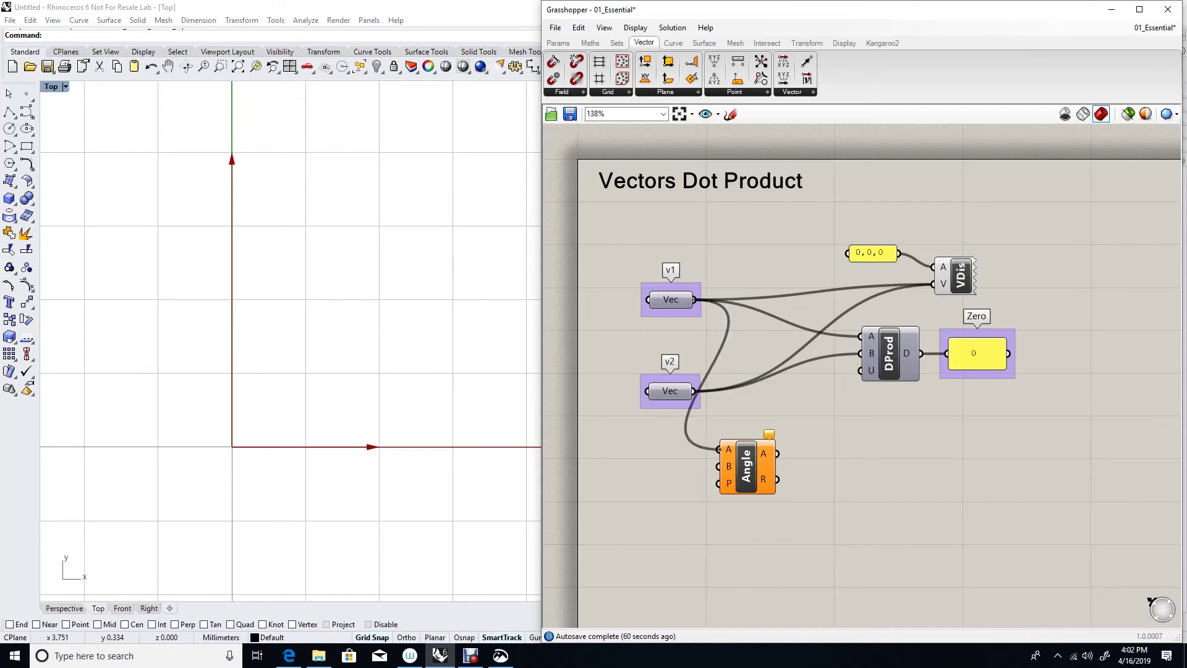
drag(694, 391, 719, 466)
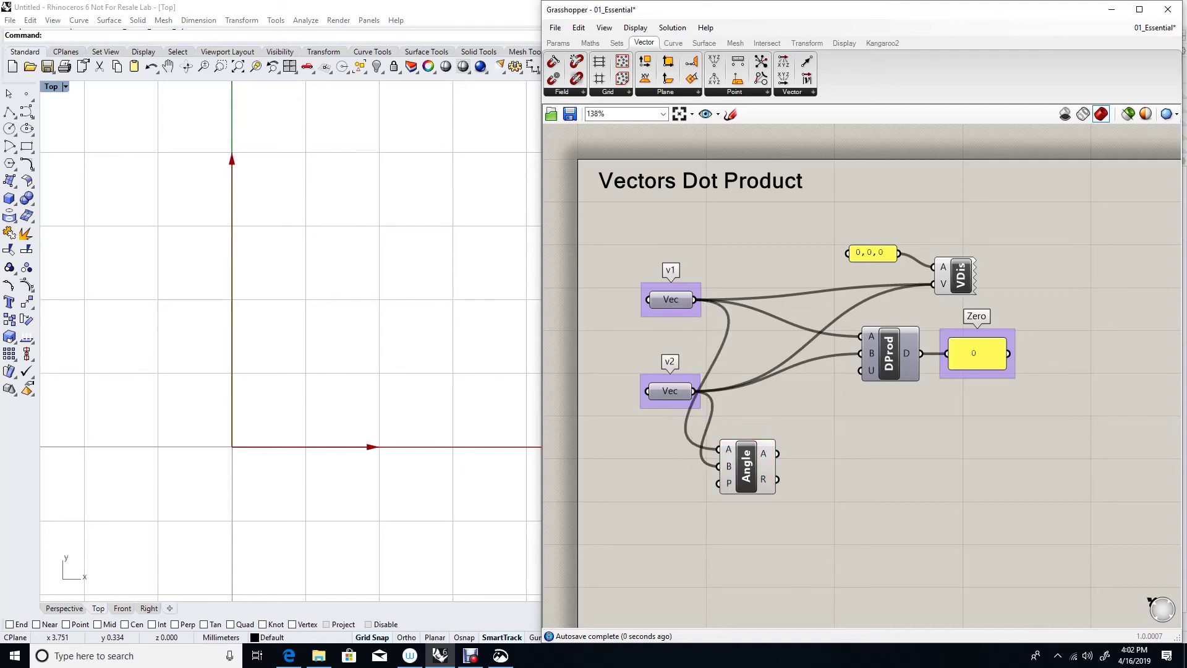
mouse_move(776, 454)
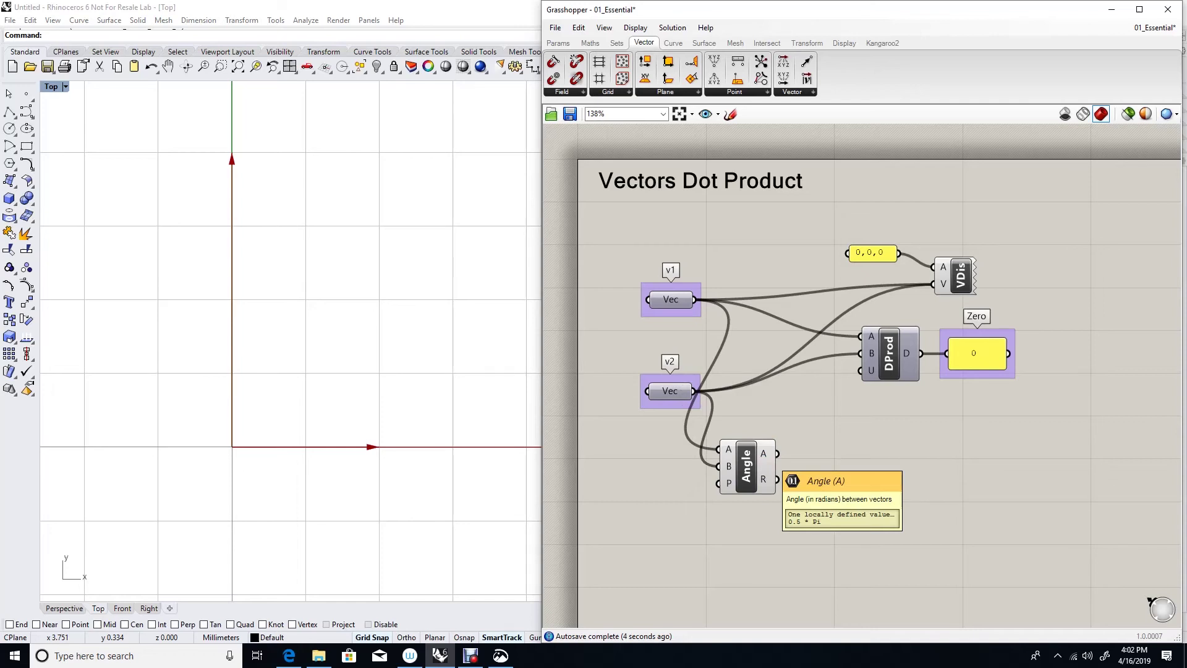
drag(746, 469, 771, 474)
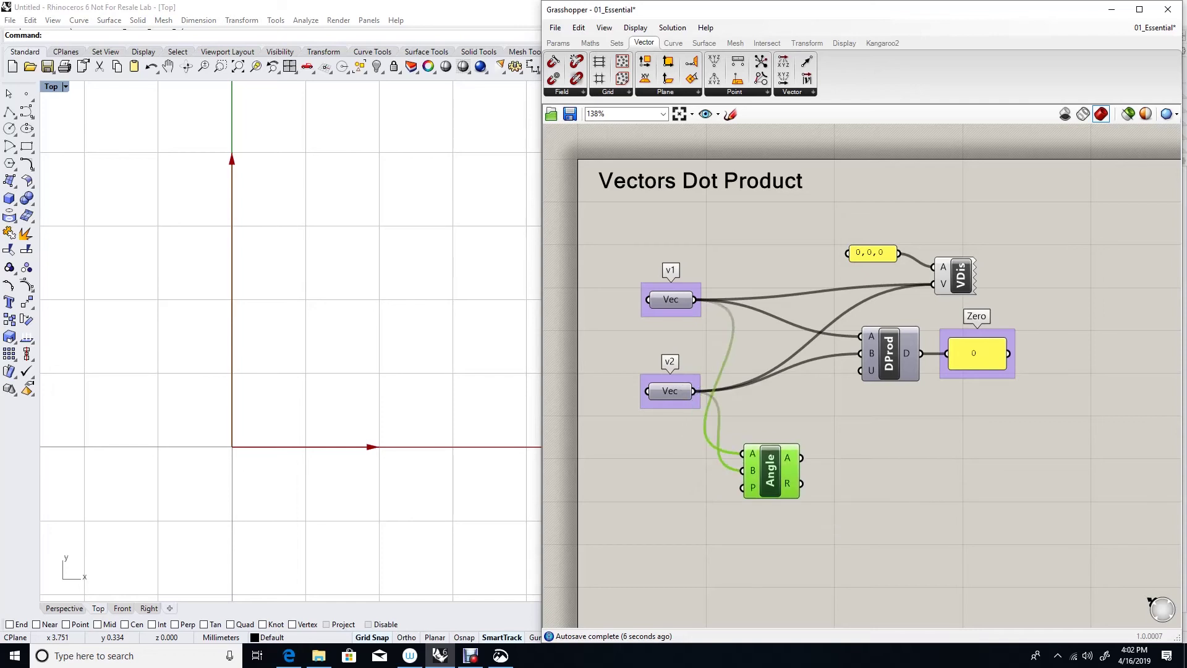
Add a Cos component from the canvas search and feed the angle into its x input
double_click(904, 506)
text(cos)
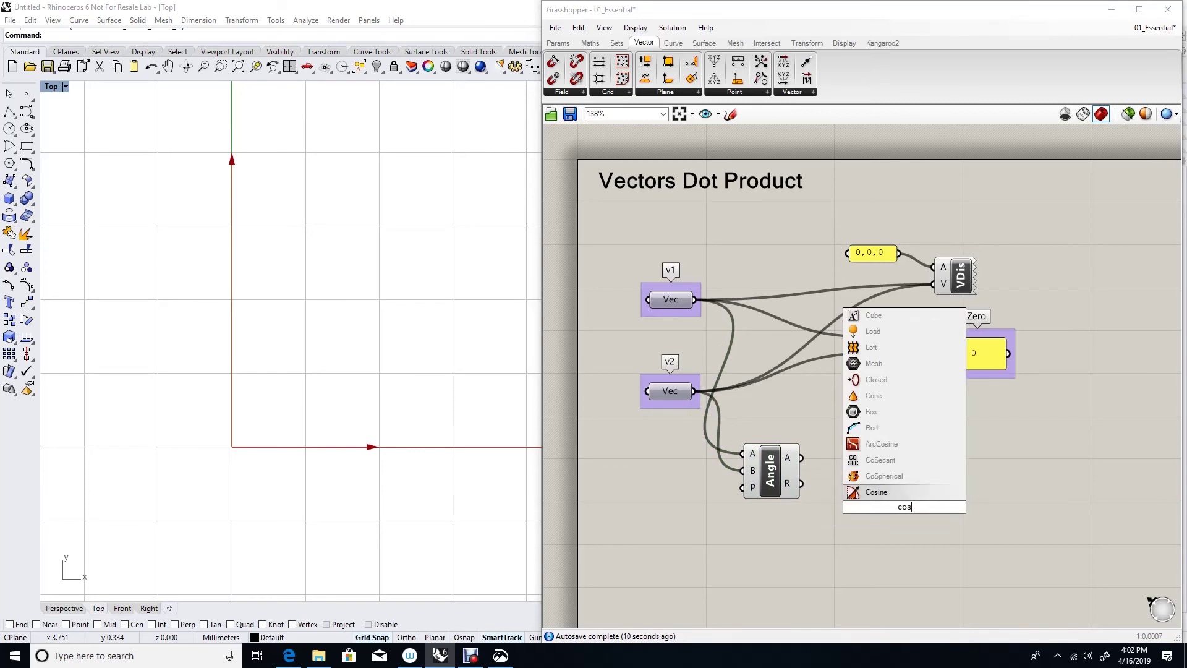
key(Return)
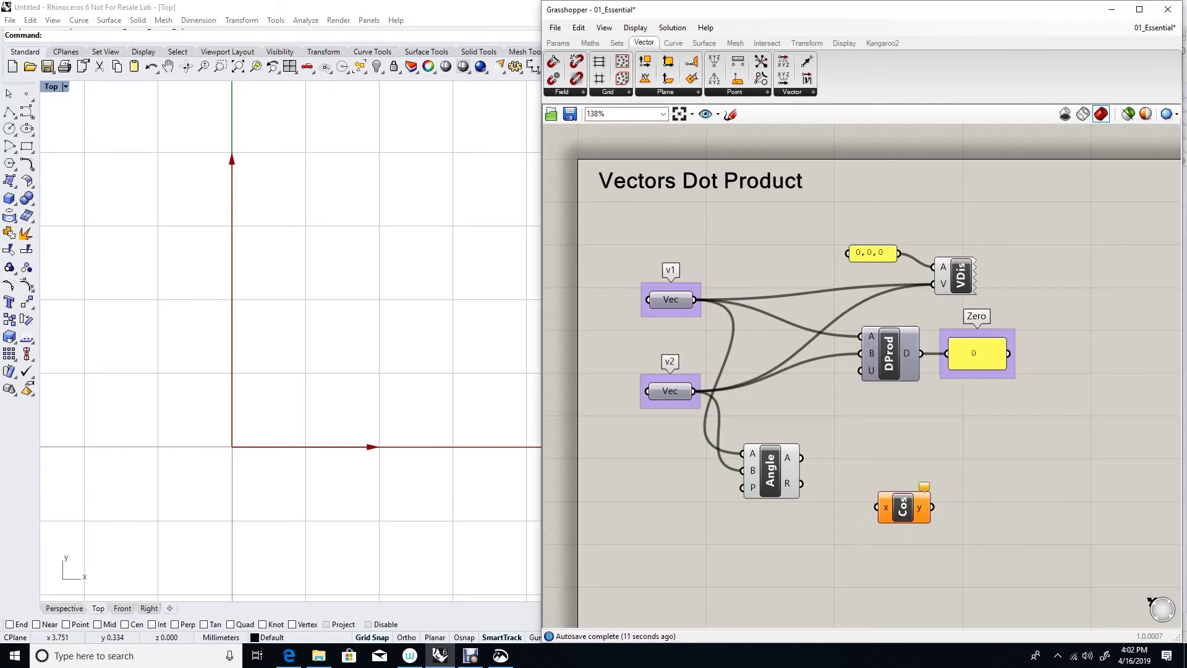
drag(801, 458, 896, 467)
Rename the result group from 'Zero' to 'Dot'
right_click(987, 334)
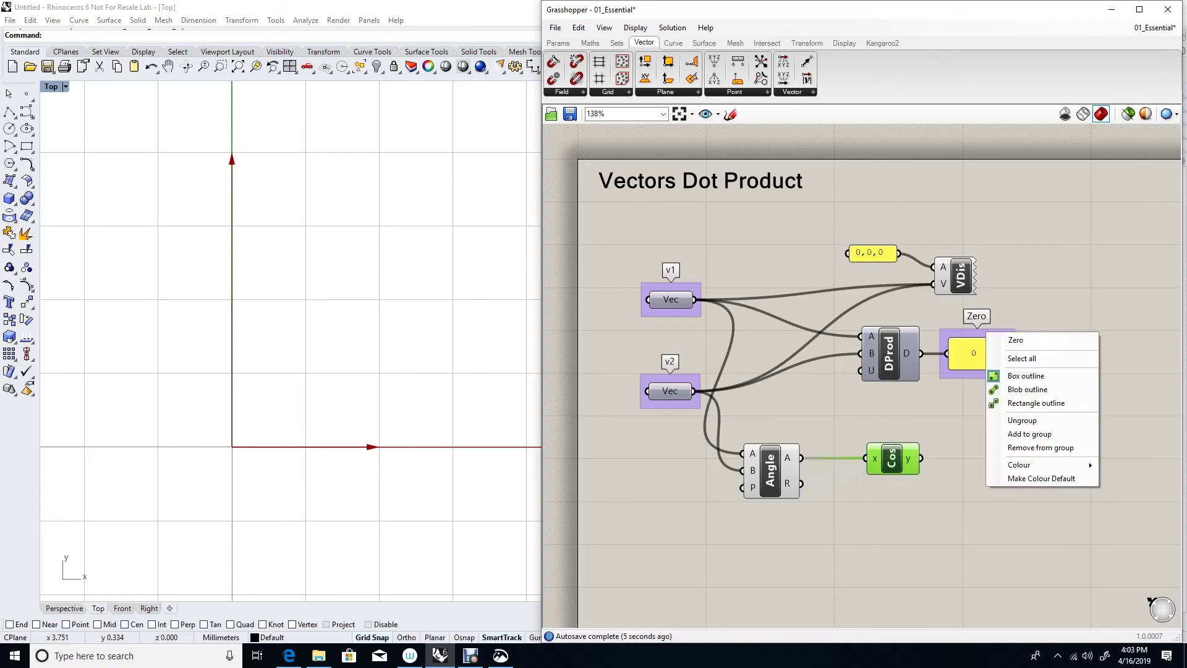
text(Dot)
key(Return)
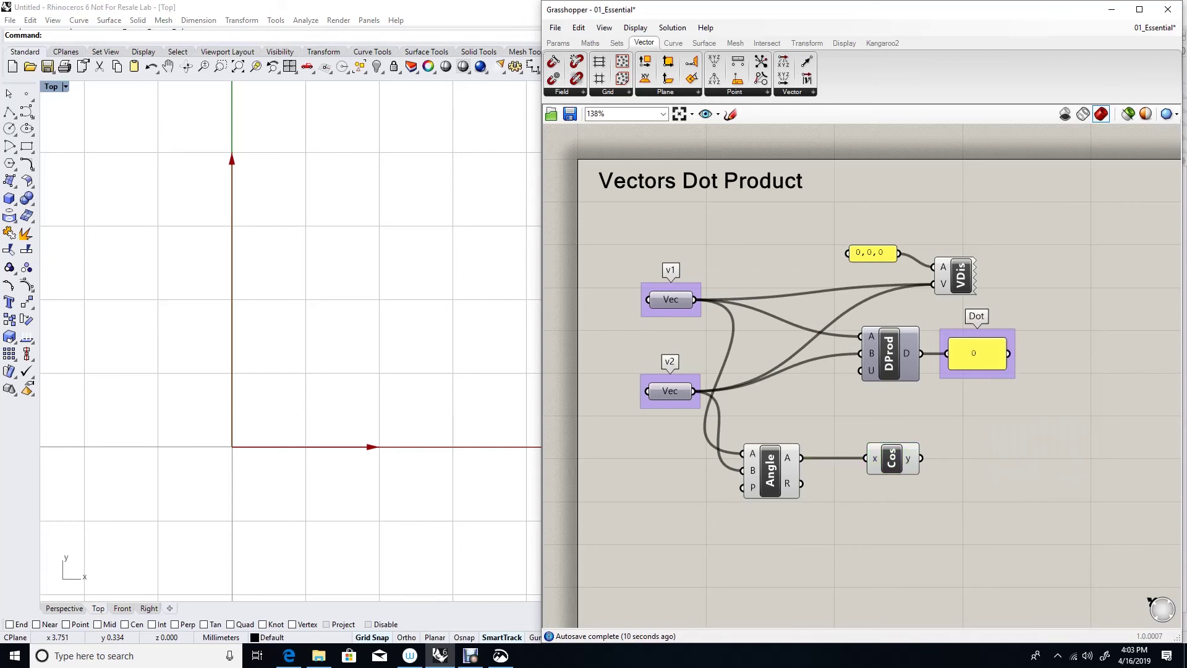
Copy the Dot panel group, wire it to the Cos output, and name it 'Cosine'
click(992, 374)
key(ctrl+c)
key(ctrl+v)
drag(992, 374, 992, 471)
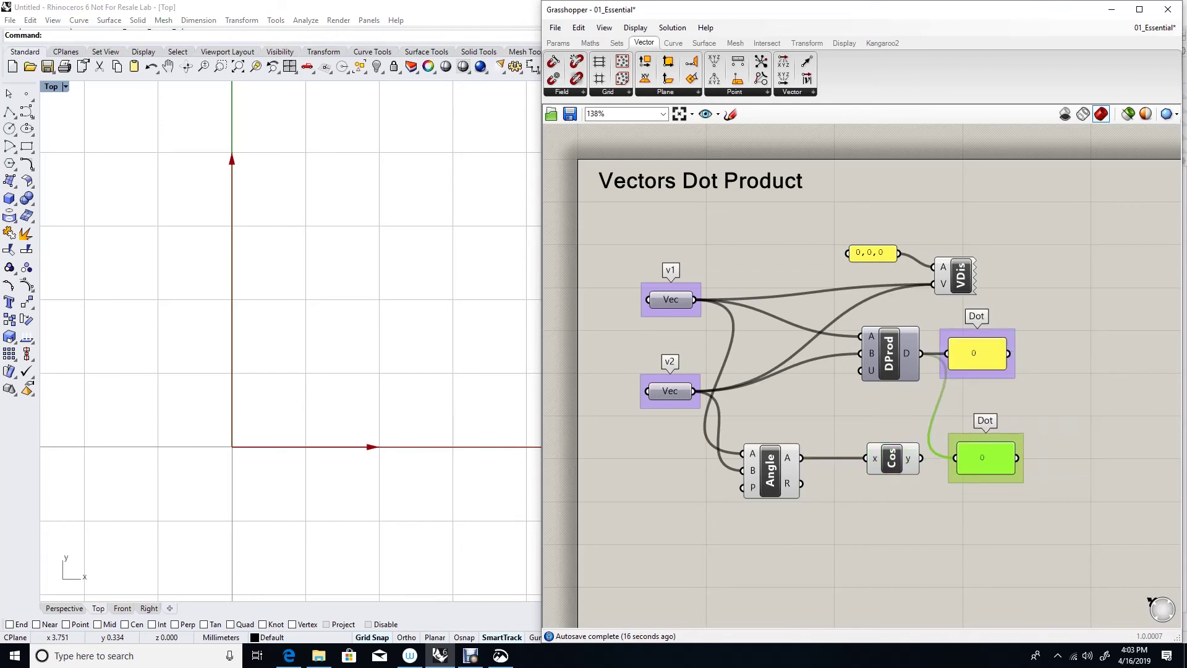
drag(921, 458, 955, 458)
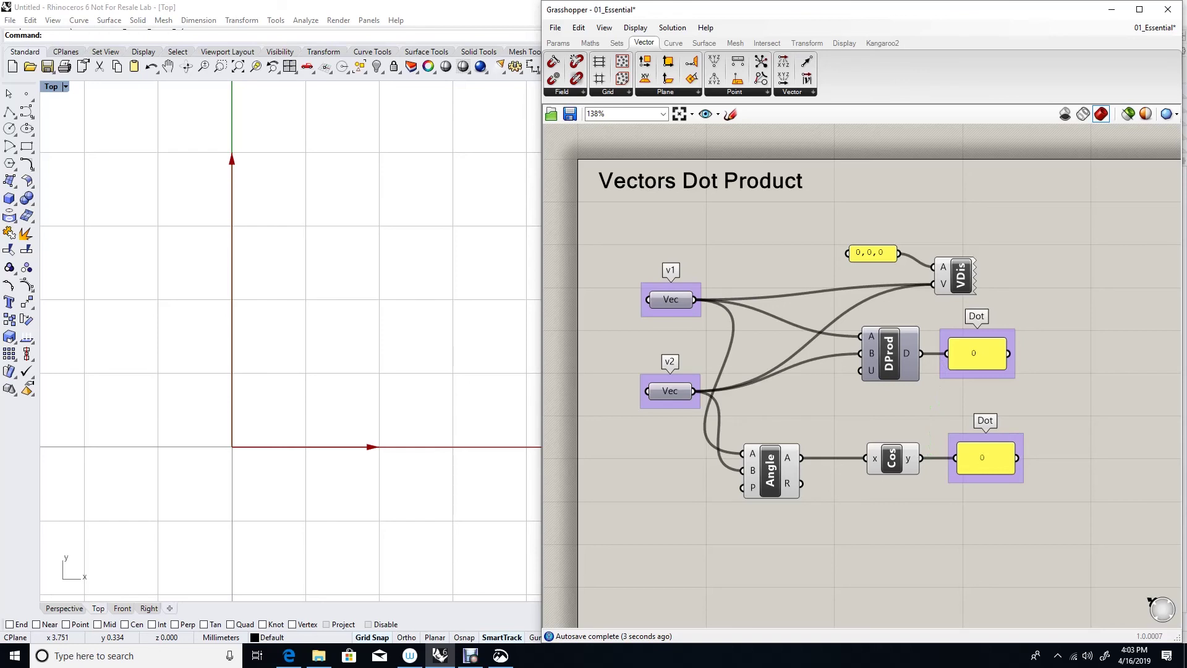
right_click(977, 440)
text(Cosine)
key(Return)
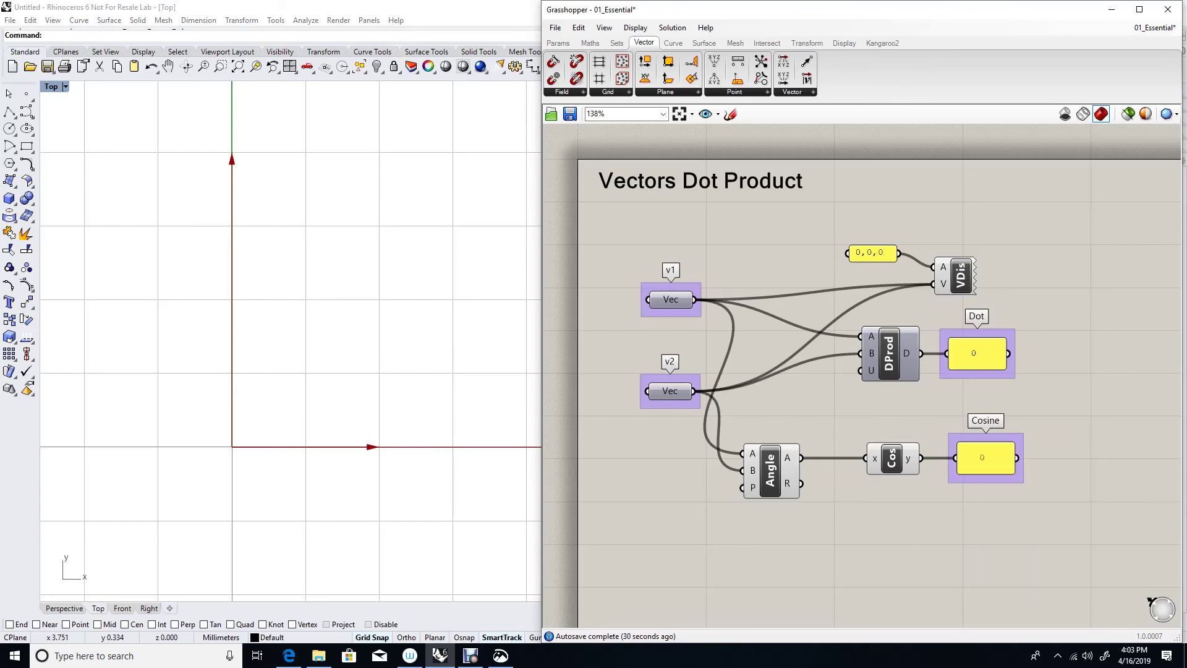
Redefine v1 with an end point up and to the right so both panels read 0.32
drag(771, 469, 809, 457)
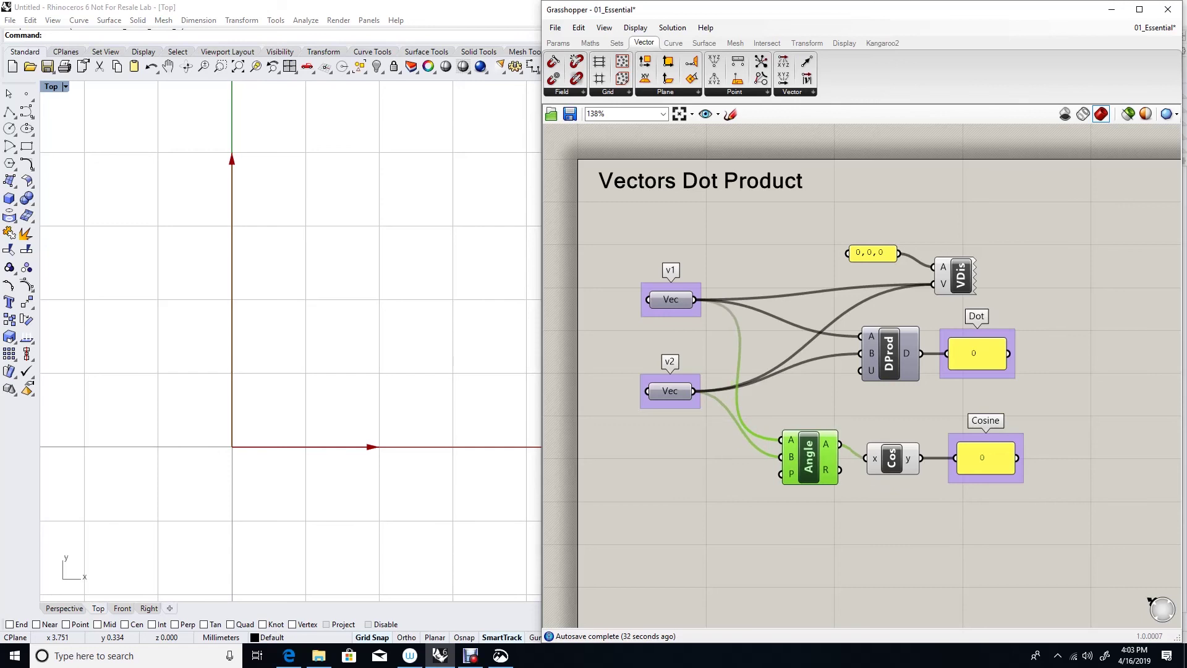
right_click(672, 299)
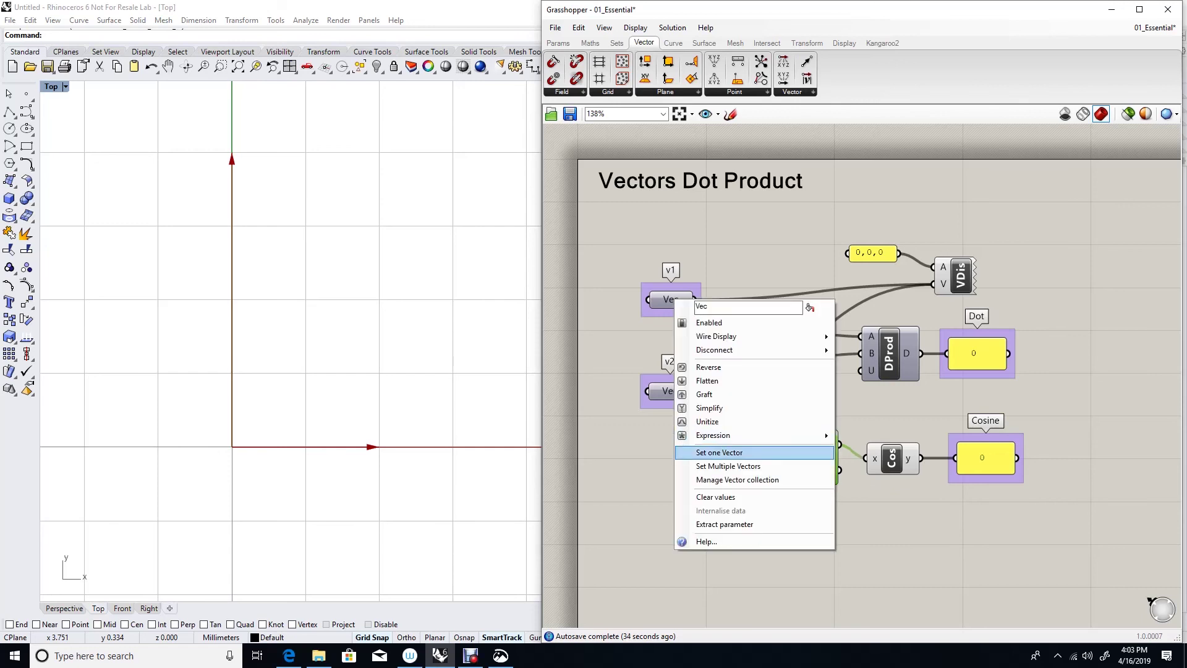
click(705, 453)
click(305, 230)
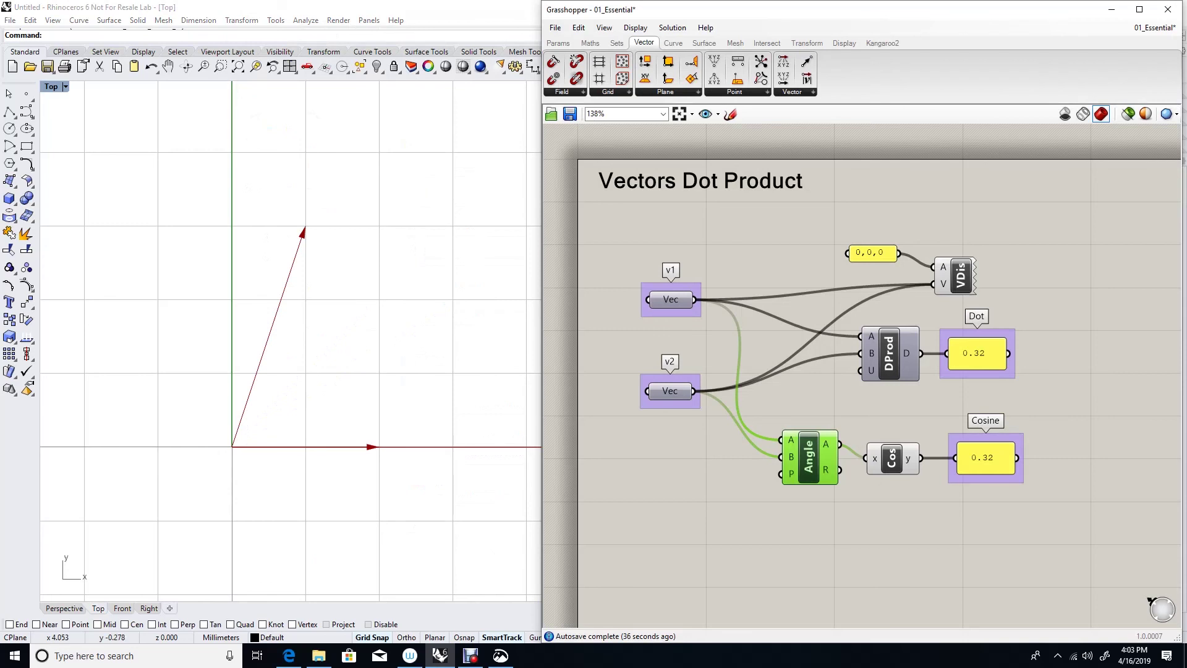